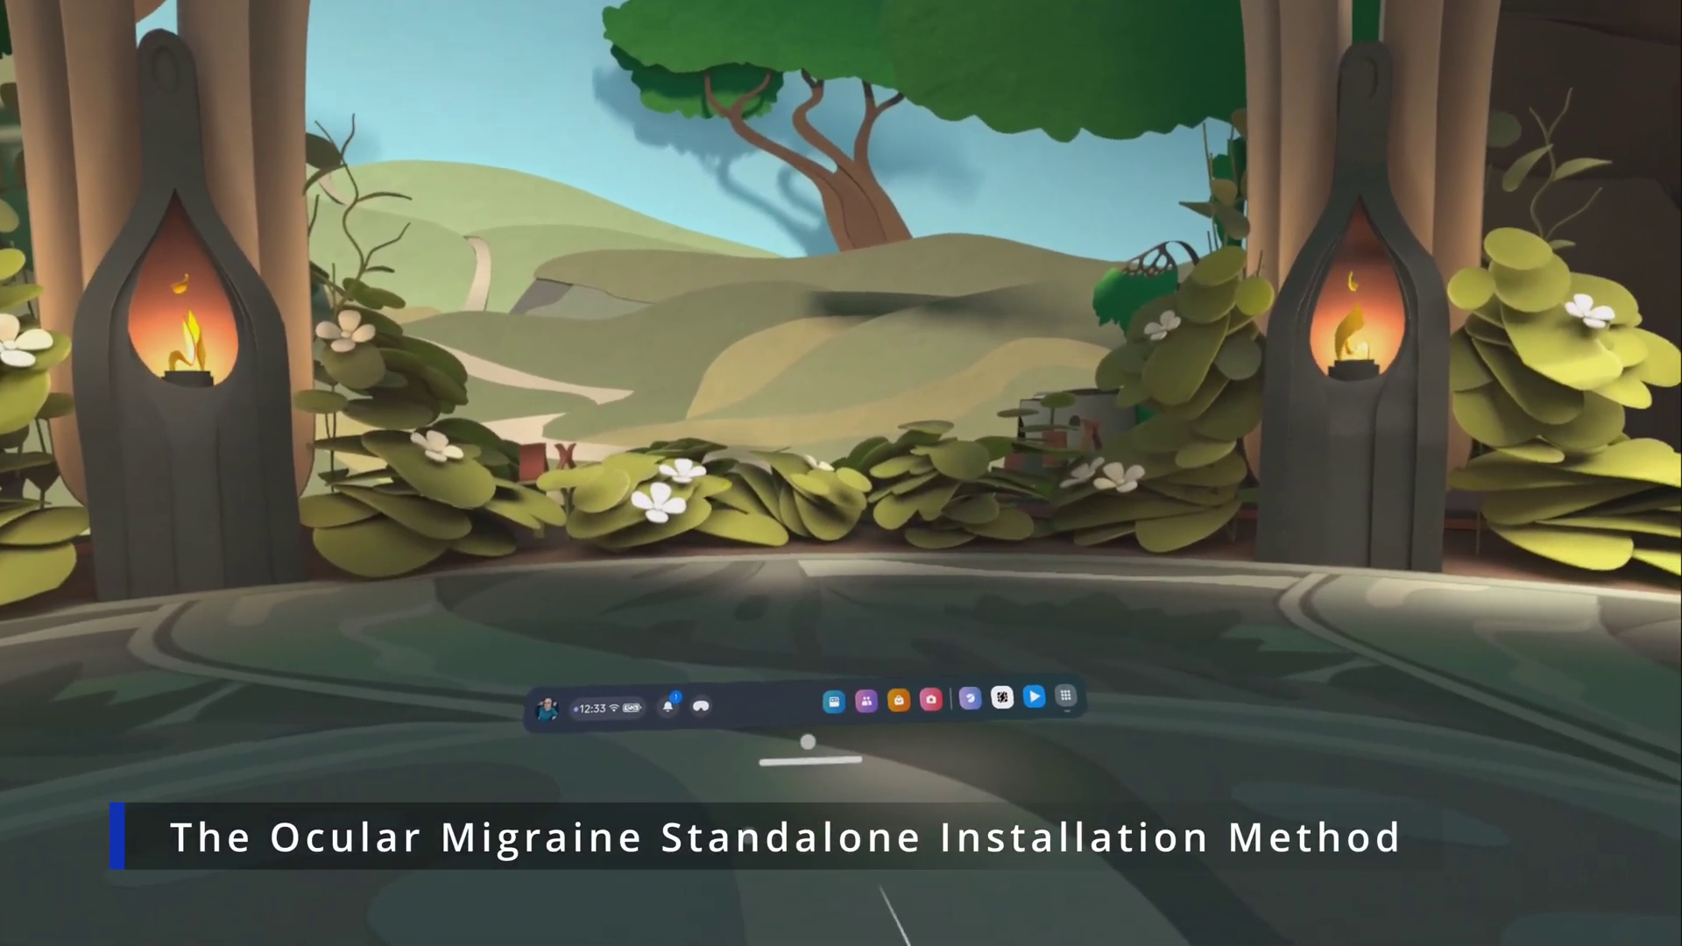
# Search for 'the ocular migraine github' in Meta Quest Browser.
pyautogui.click(969, 698)
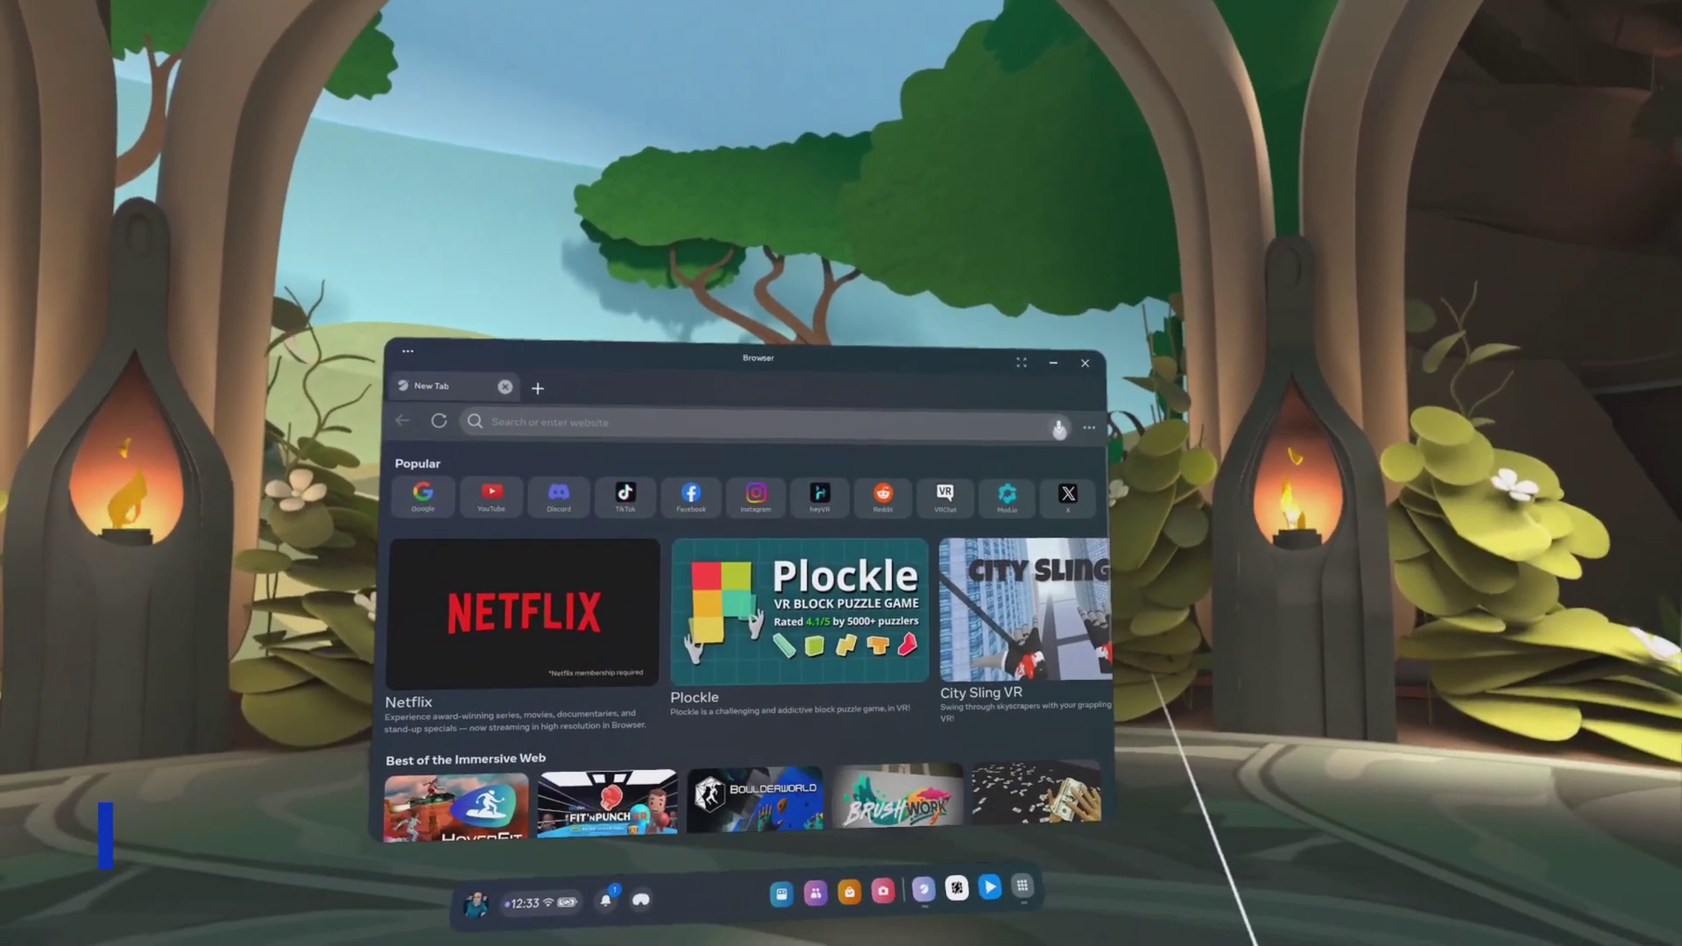
pyautogui.click(1059, 429)
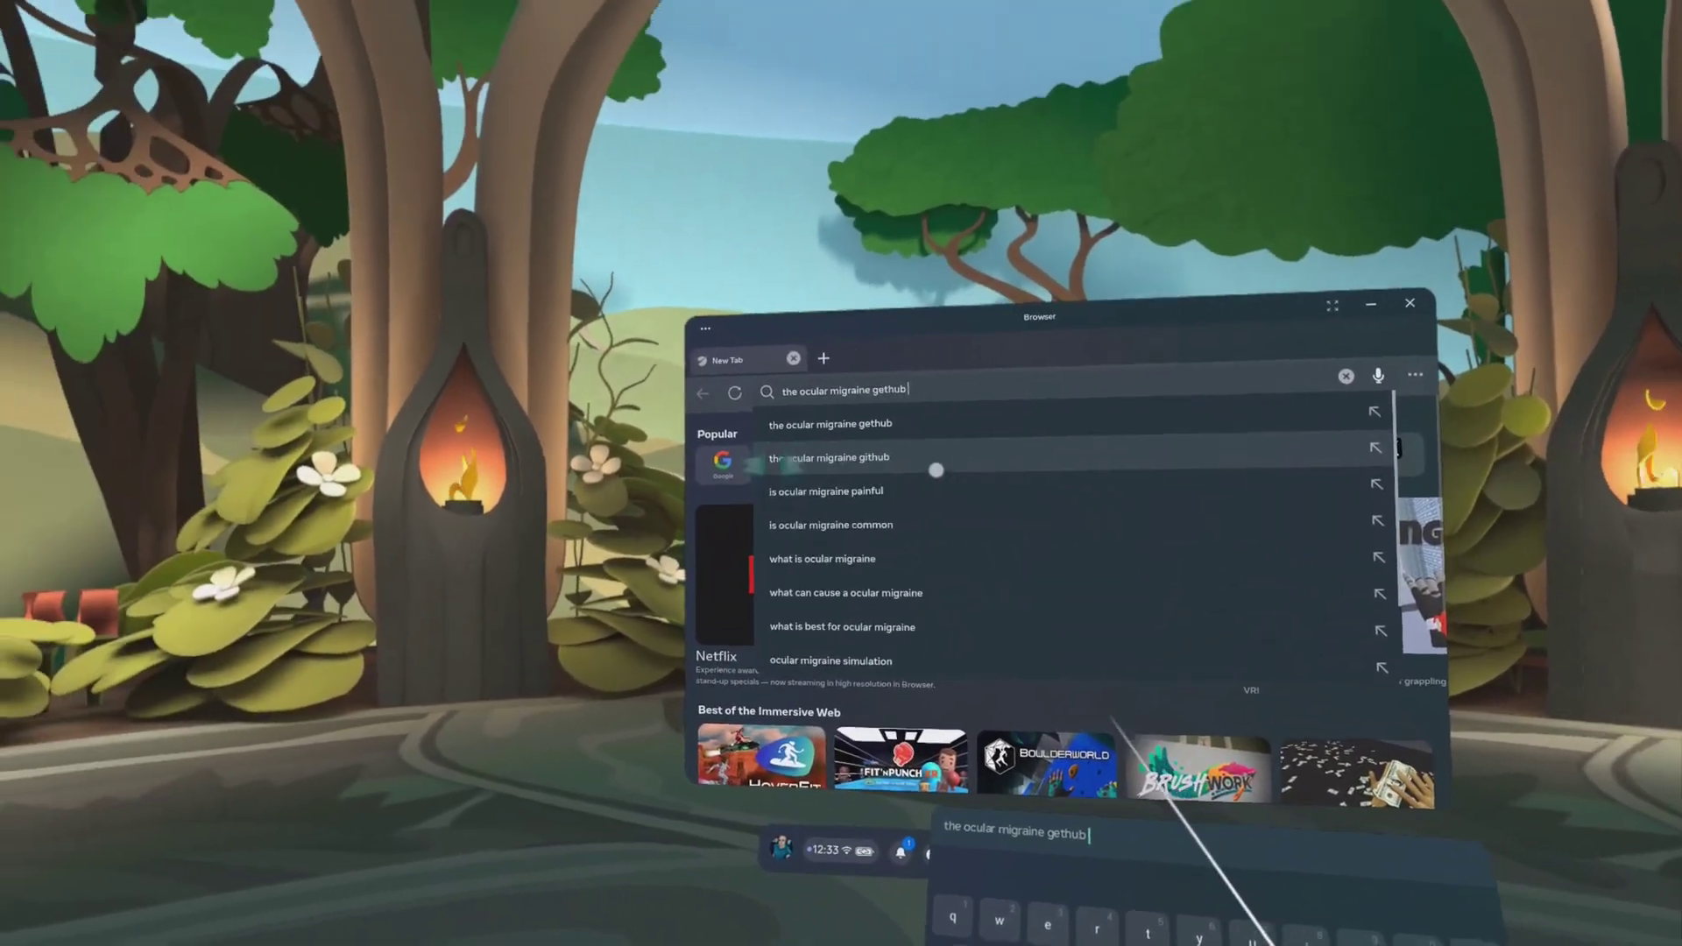
pyautogui.click(936, 466)
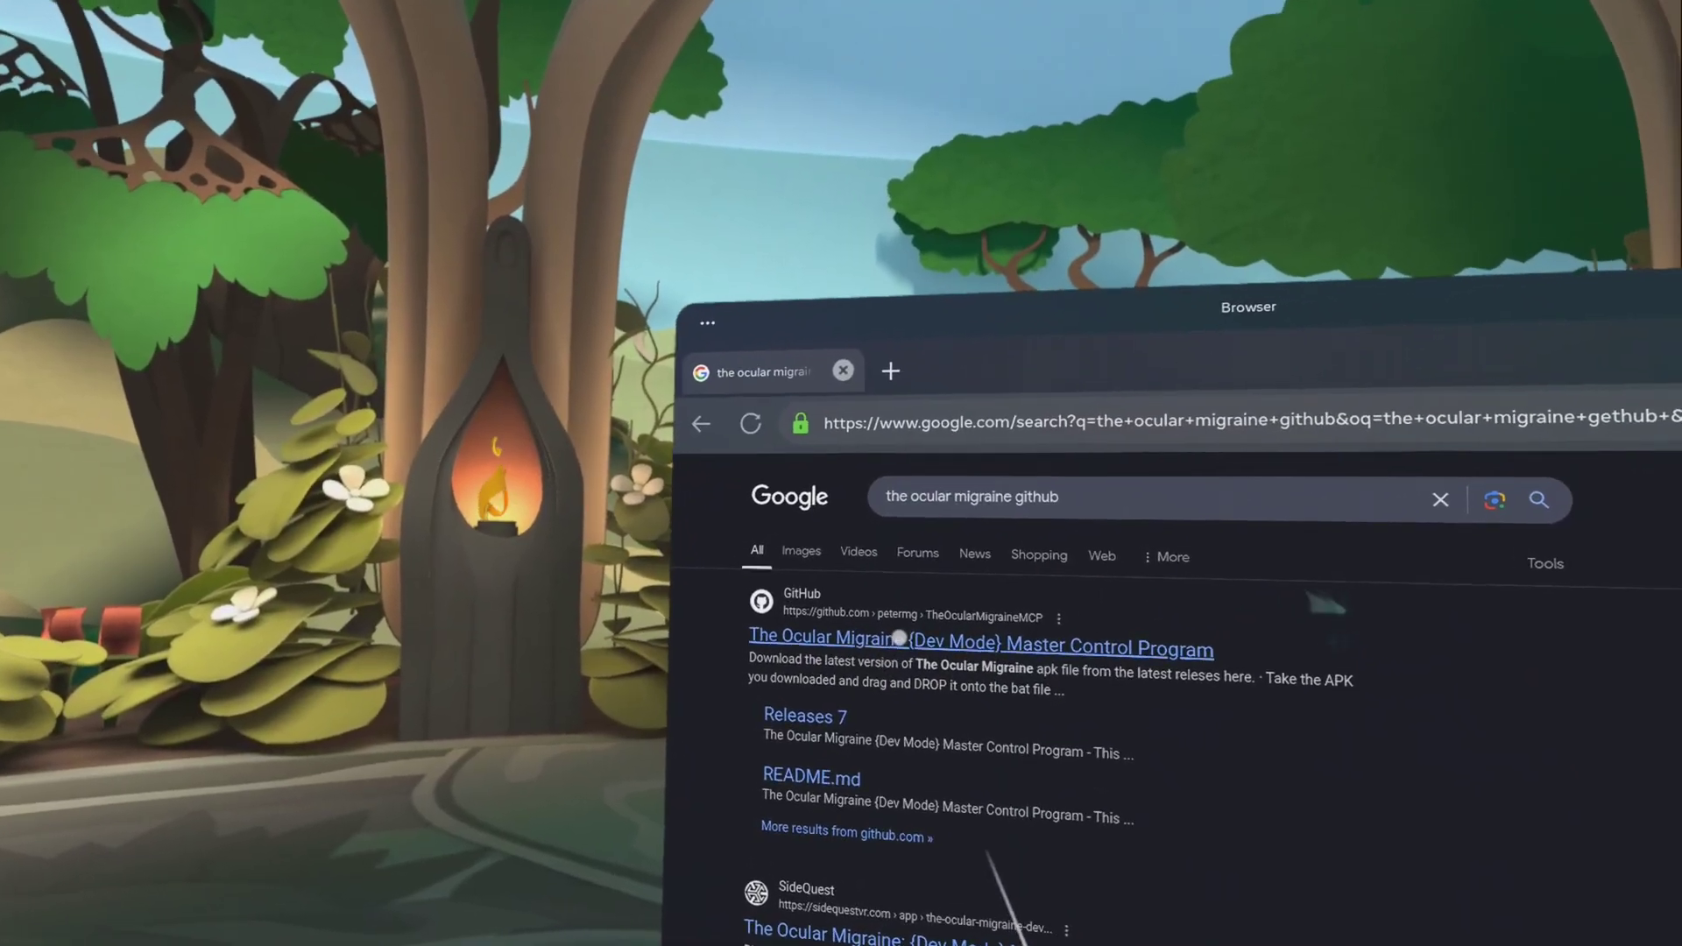
# Open the TheOcularMigraineMCP repository and scroll its README to the standalone Installation section.
pyautogui.click(899, 638)
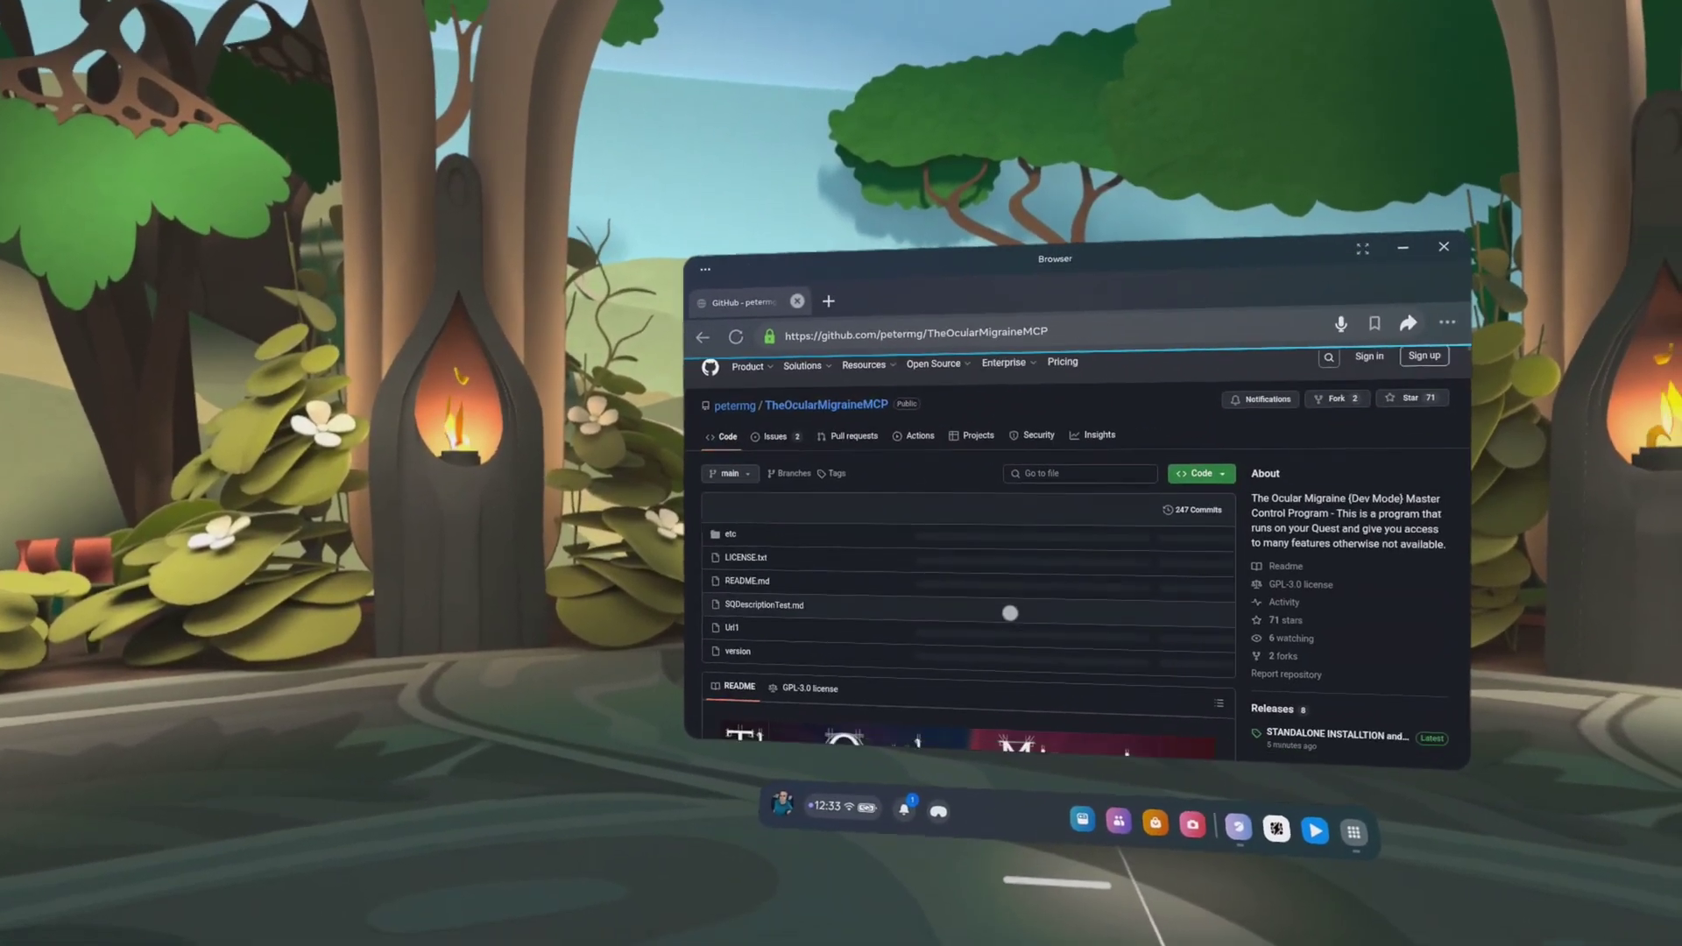
pyautogui.scroll(-10, 1011, 612)
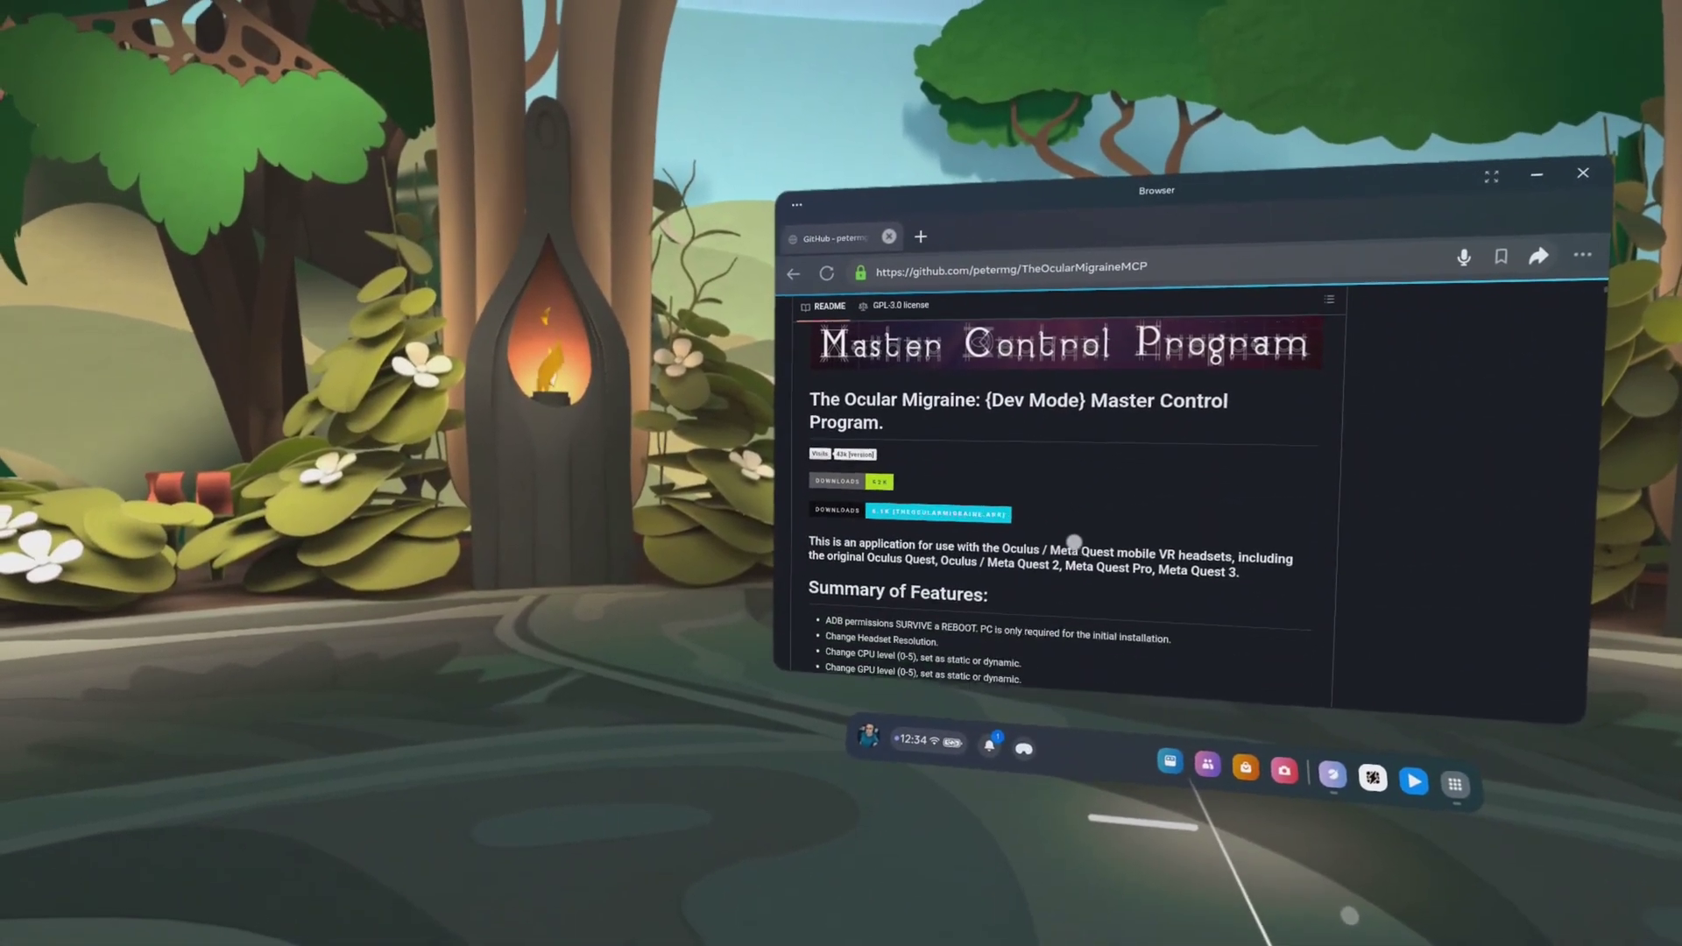
pyautogui.scroll(-15, 1074, 542)
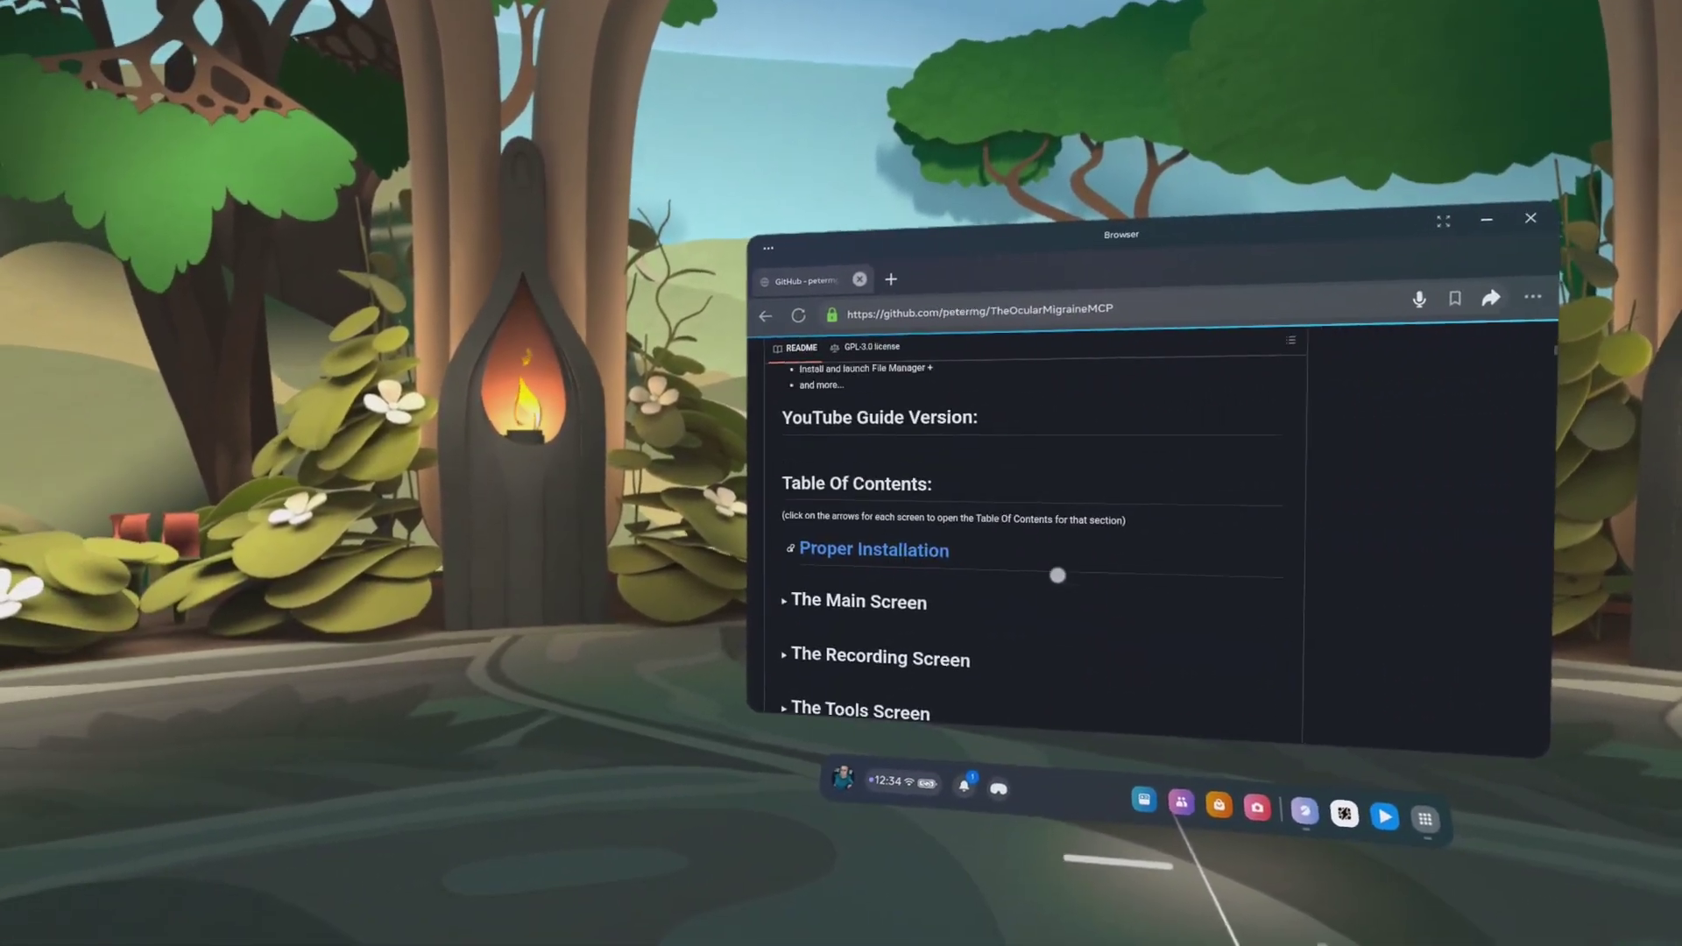
pyautogui.scroll(-2, 1058, 574)
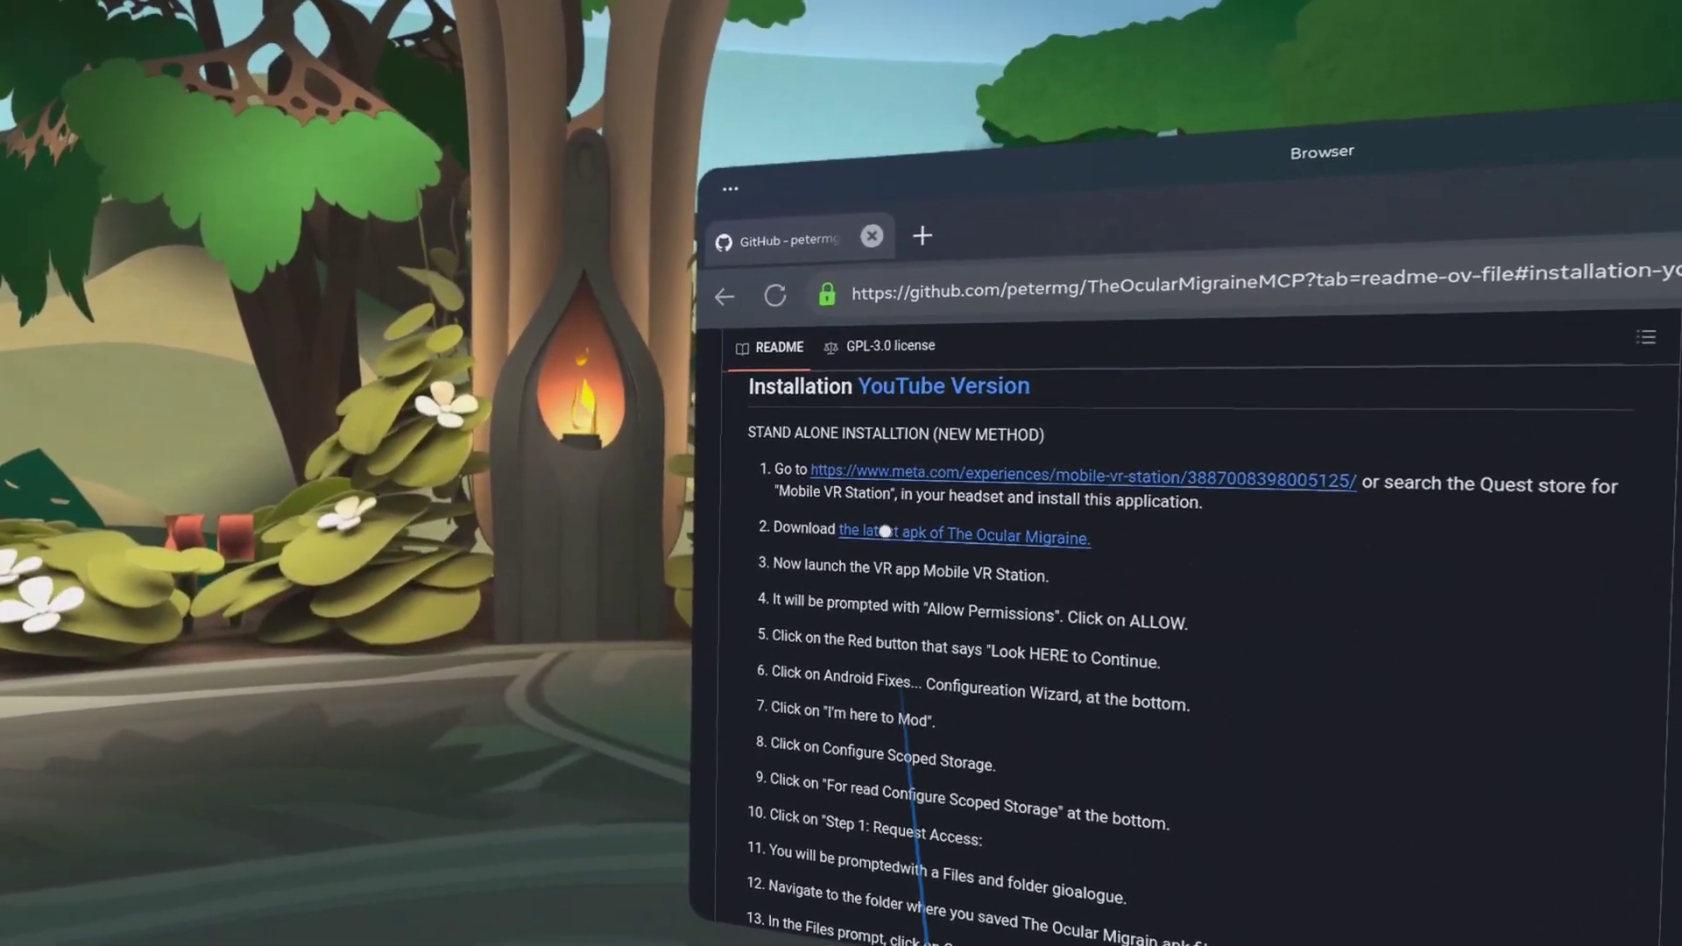
# Download the latest Ocular Migraine APK and go to the Mobile VR Station store listing.
pyautogui.click(862, 545)
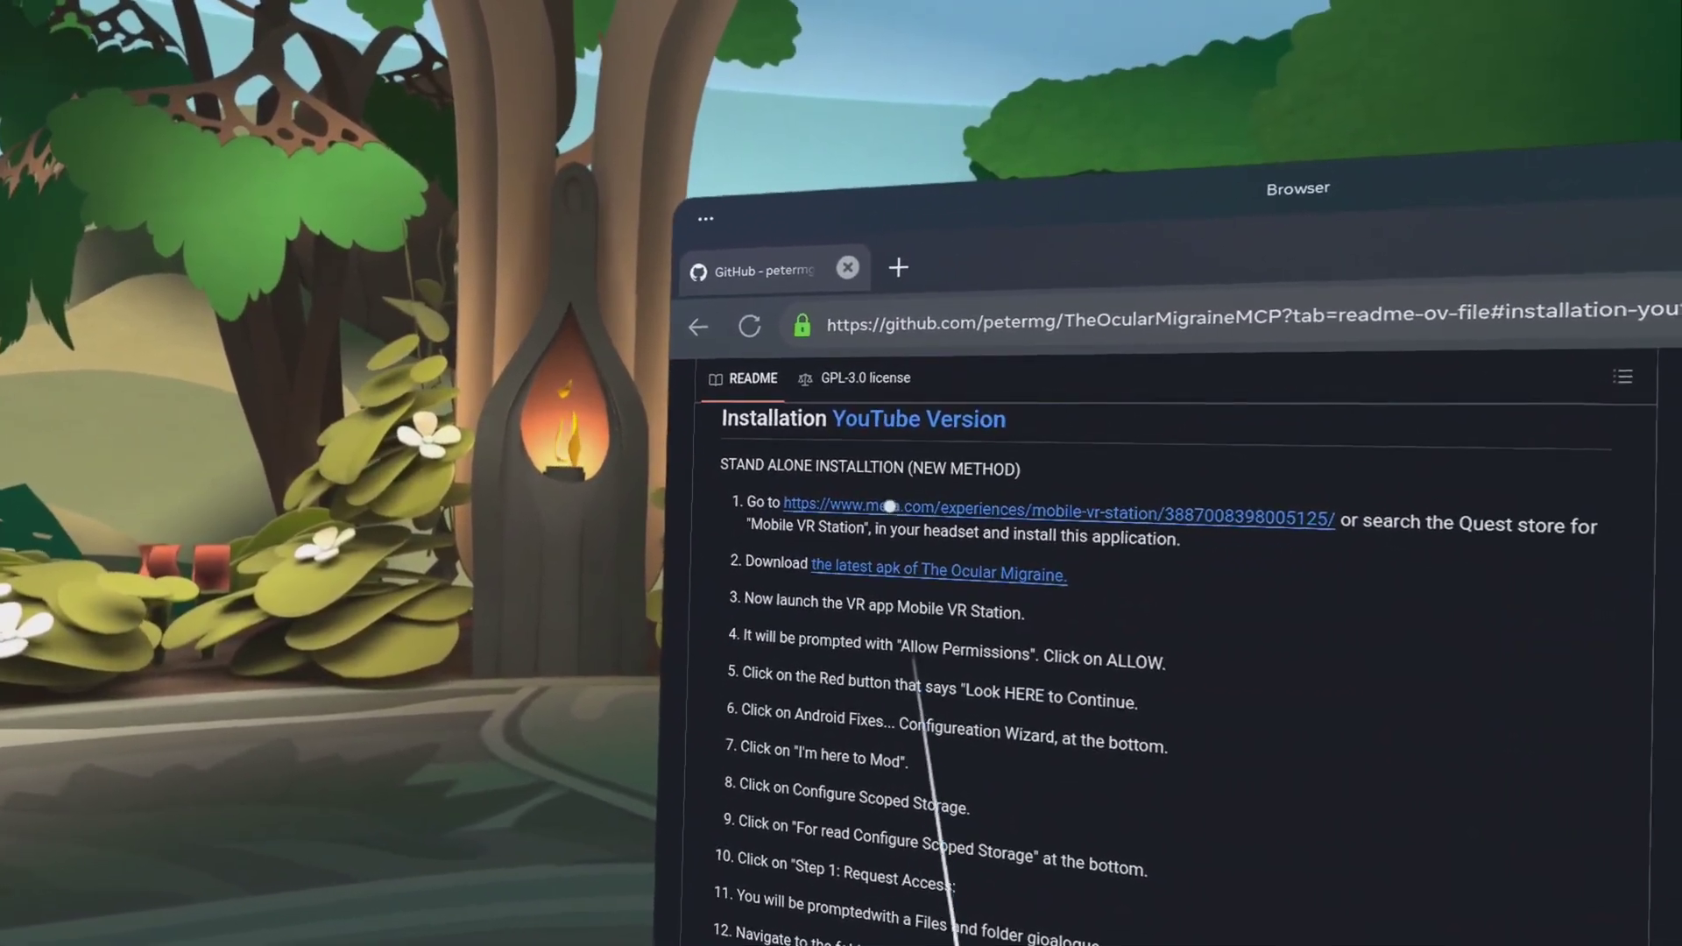
pyautogui.click(788, 508)
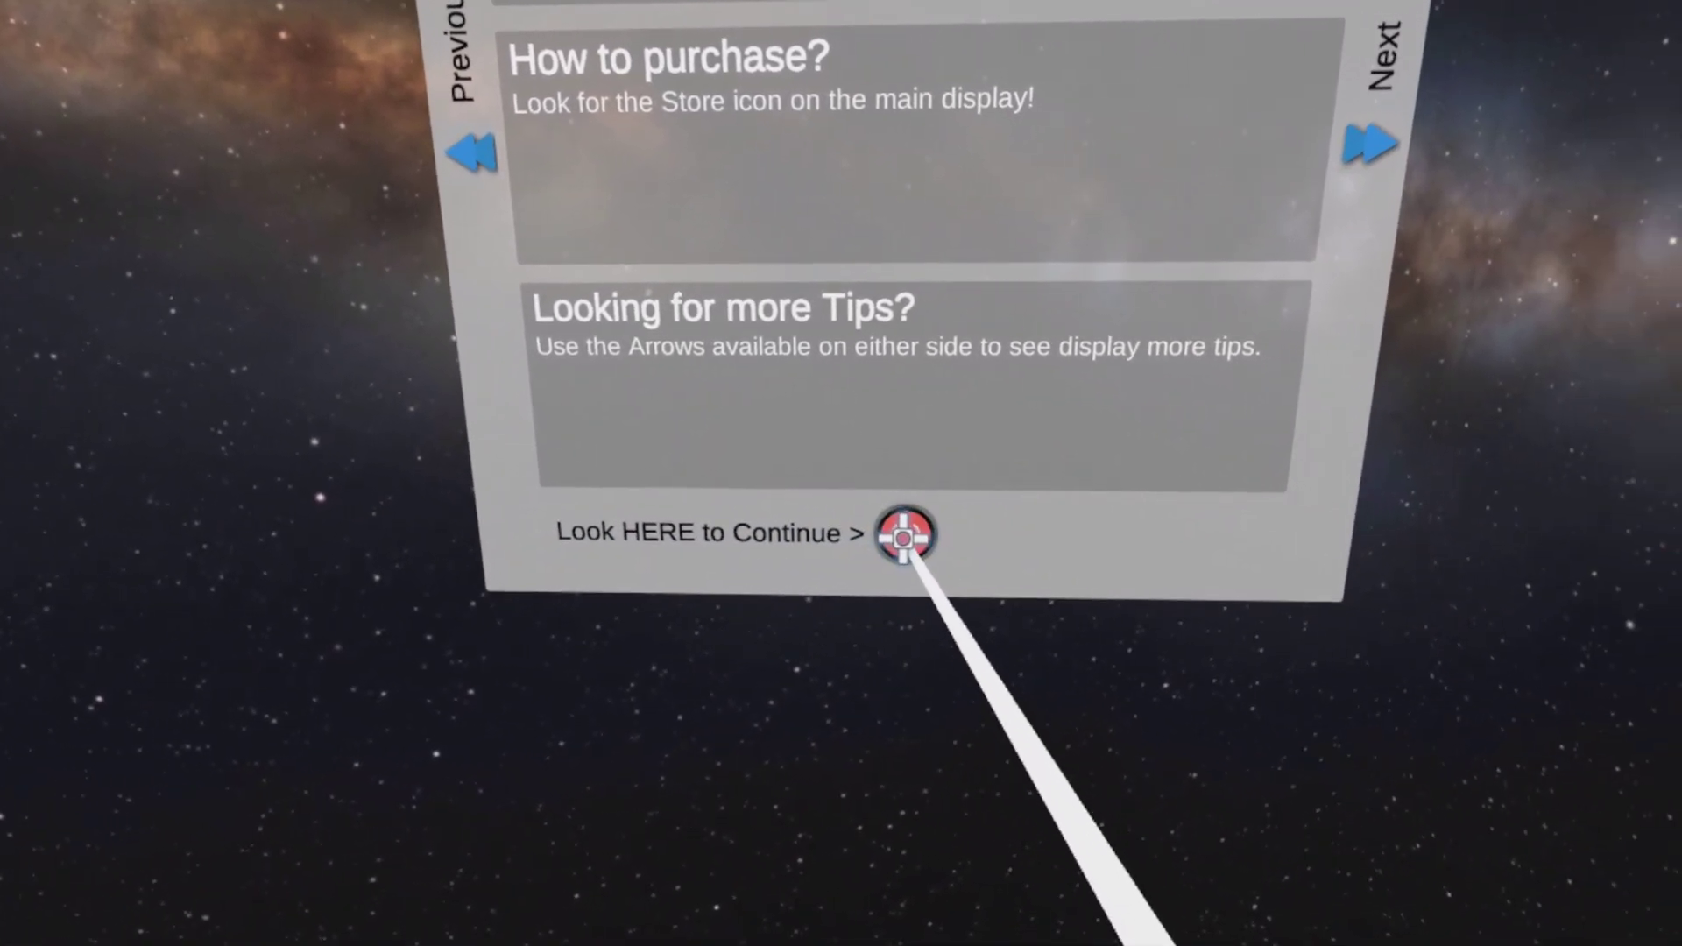
# Get past Mobile VR Station's welcome tips and request Scoped Storage access.
pyautogui.click(1010, 547)
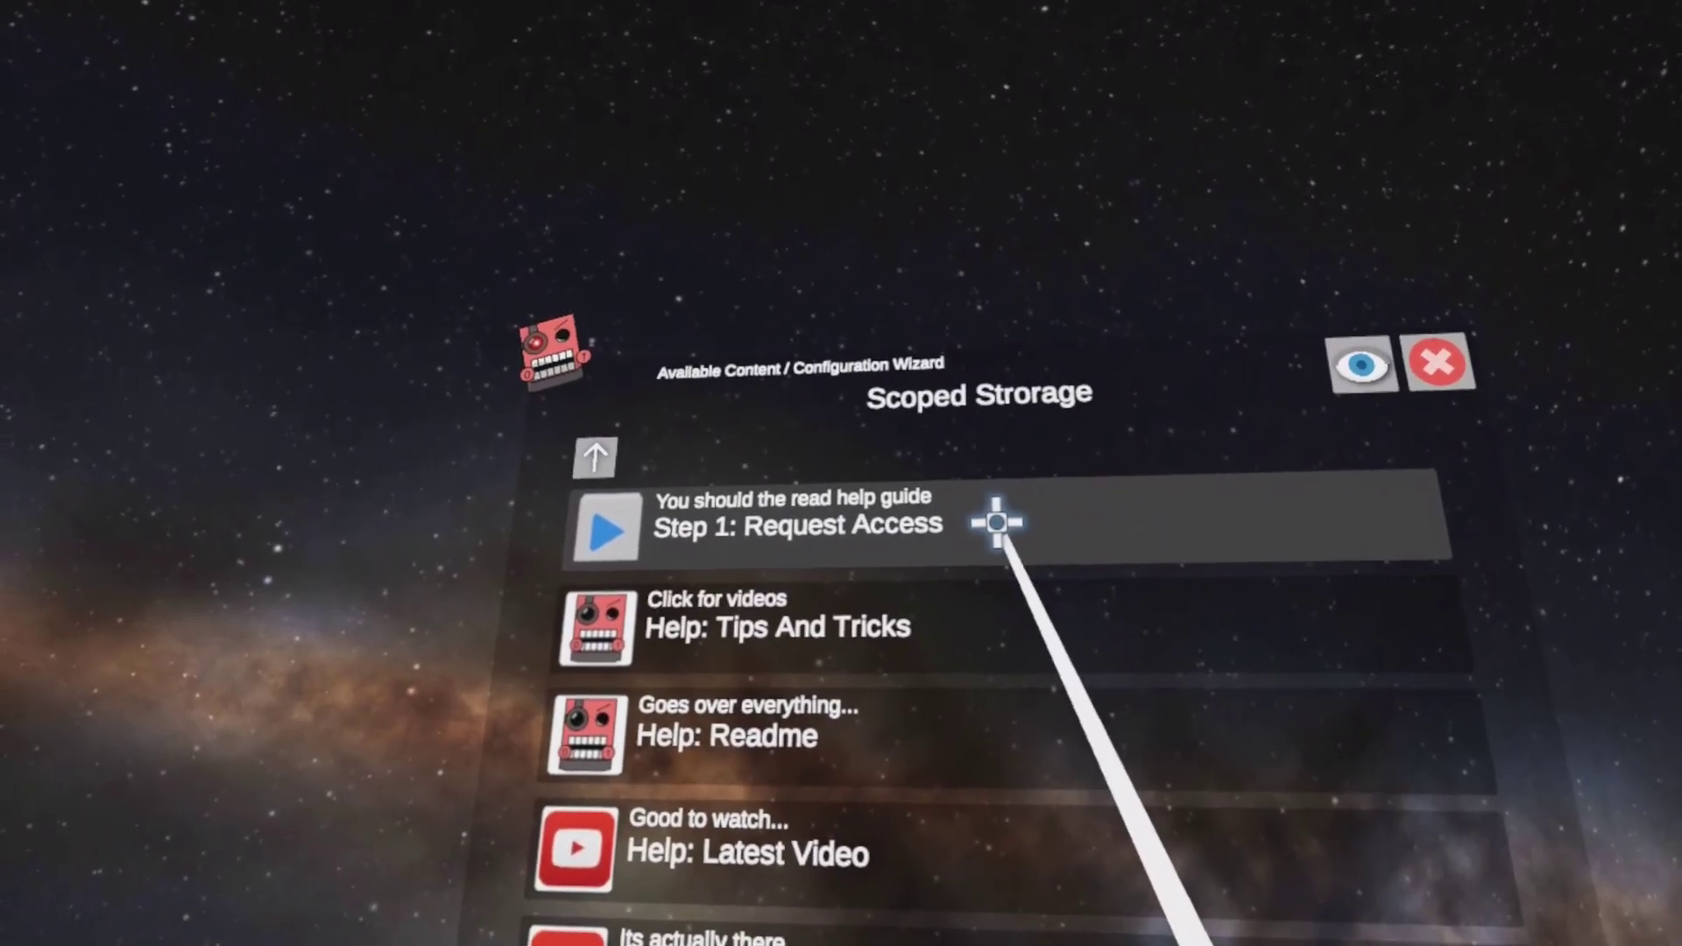
pyautogui.click(988, 540)
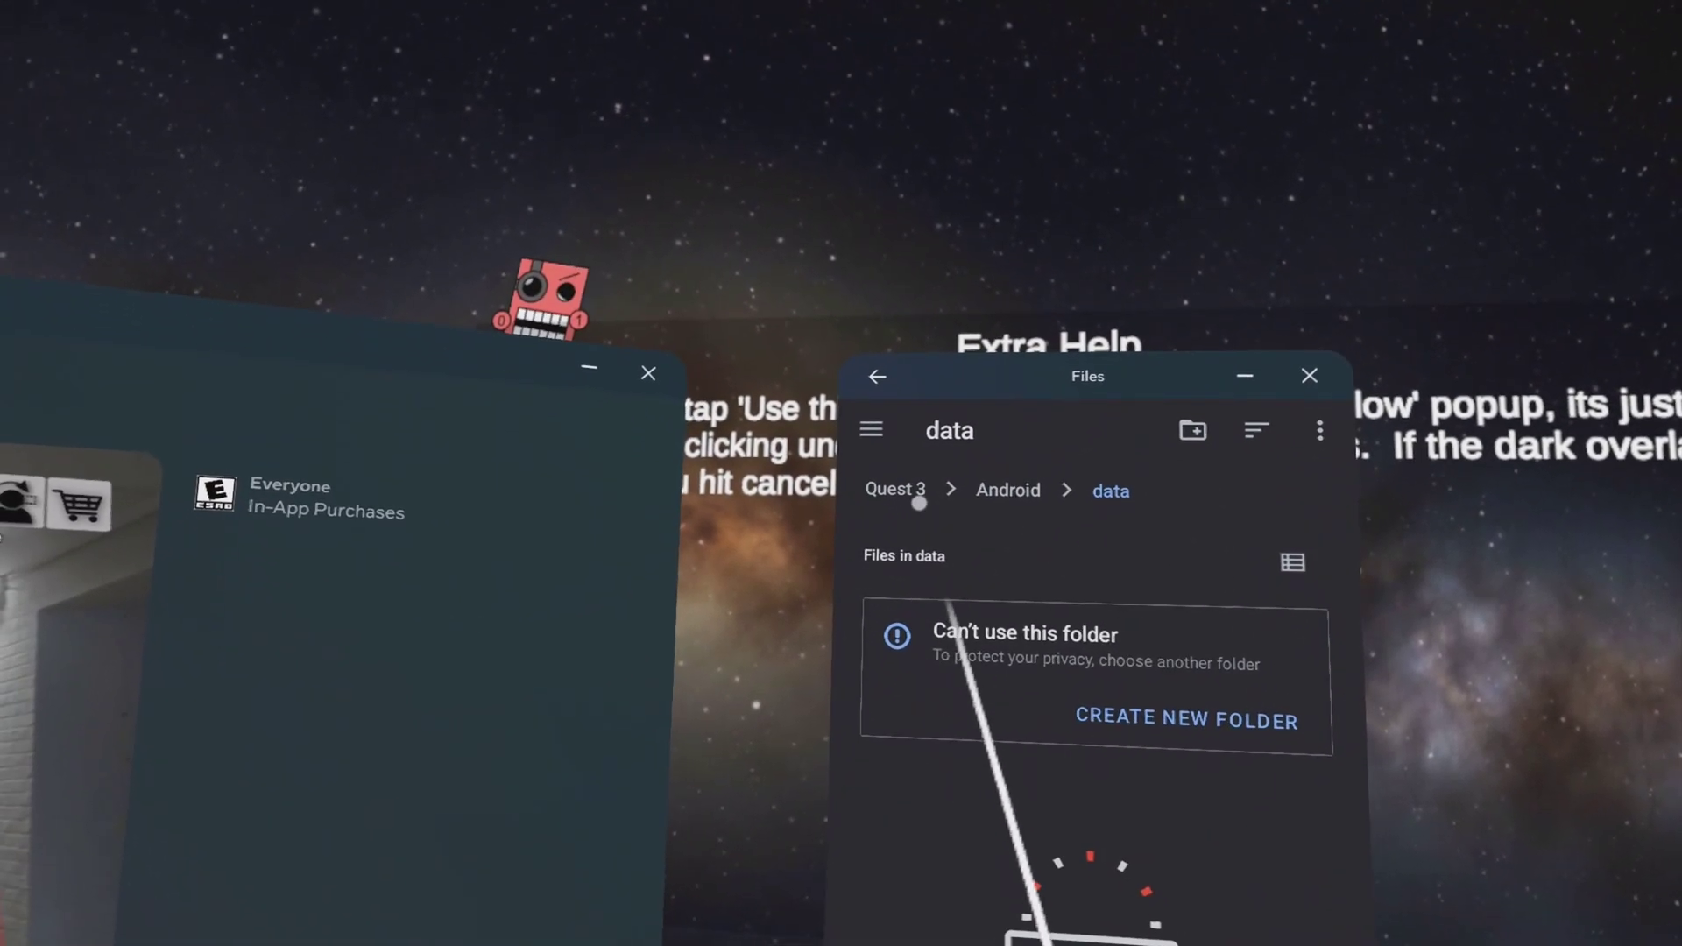
# Go to the Quest 3 Download folder and locate the TheOcularMigraine APK files.
pyautogui.click(889, 544)
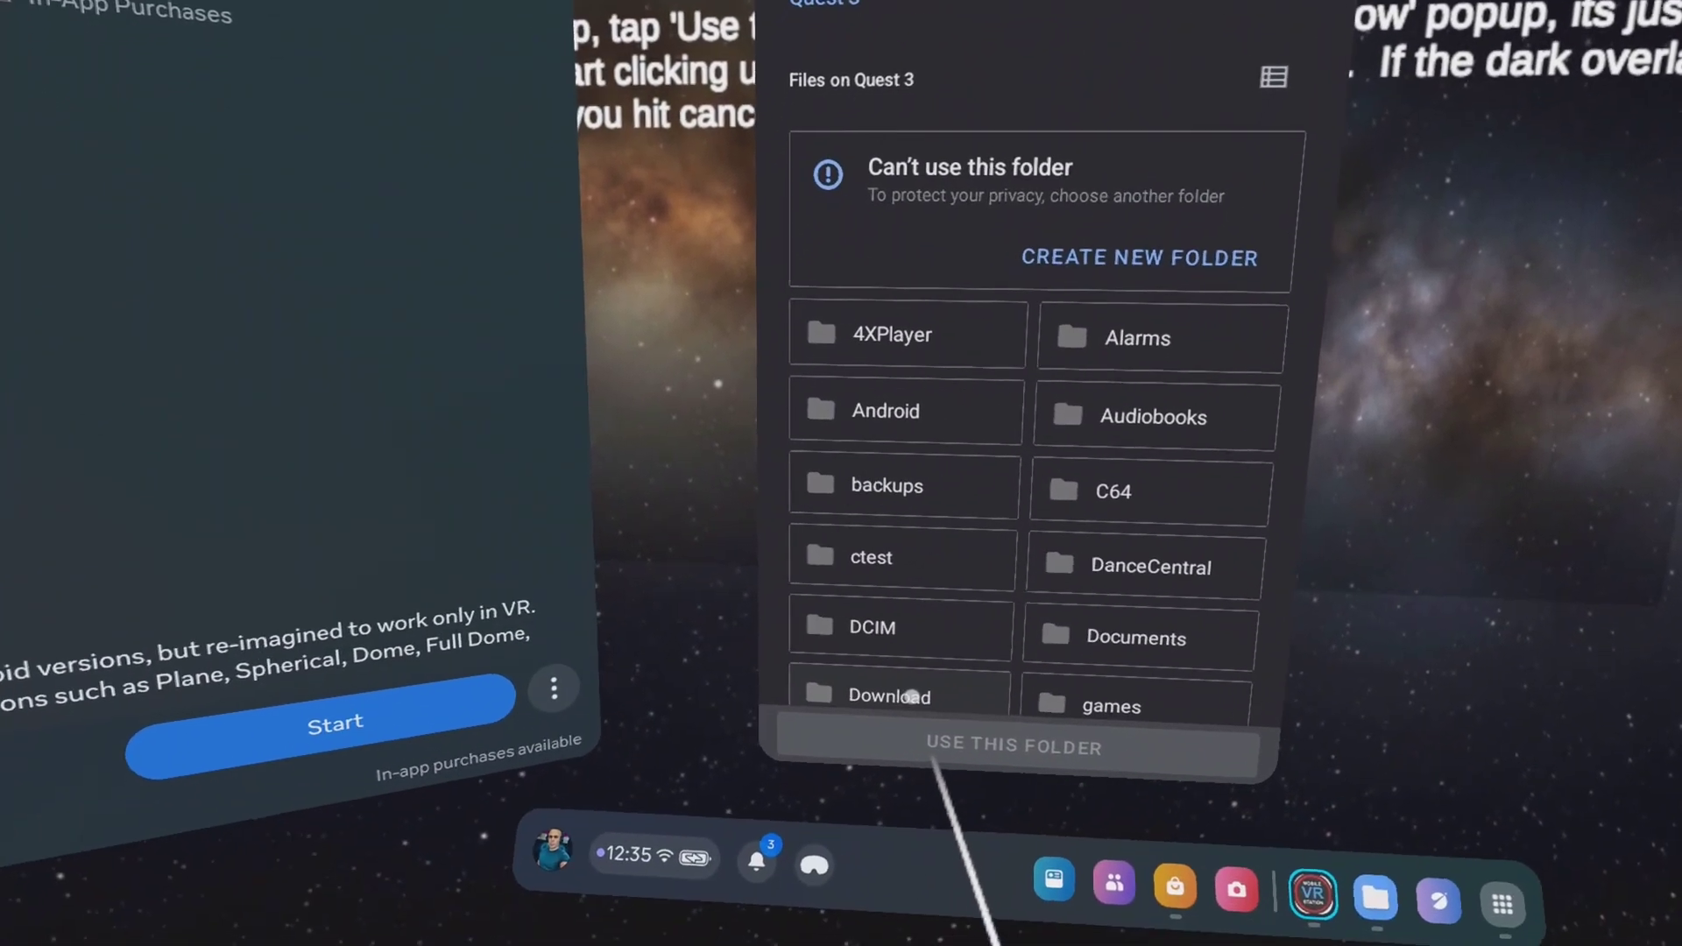
pyautogui.click(912, 696)
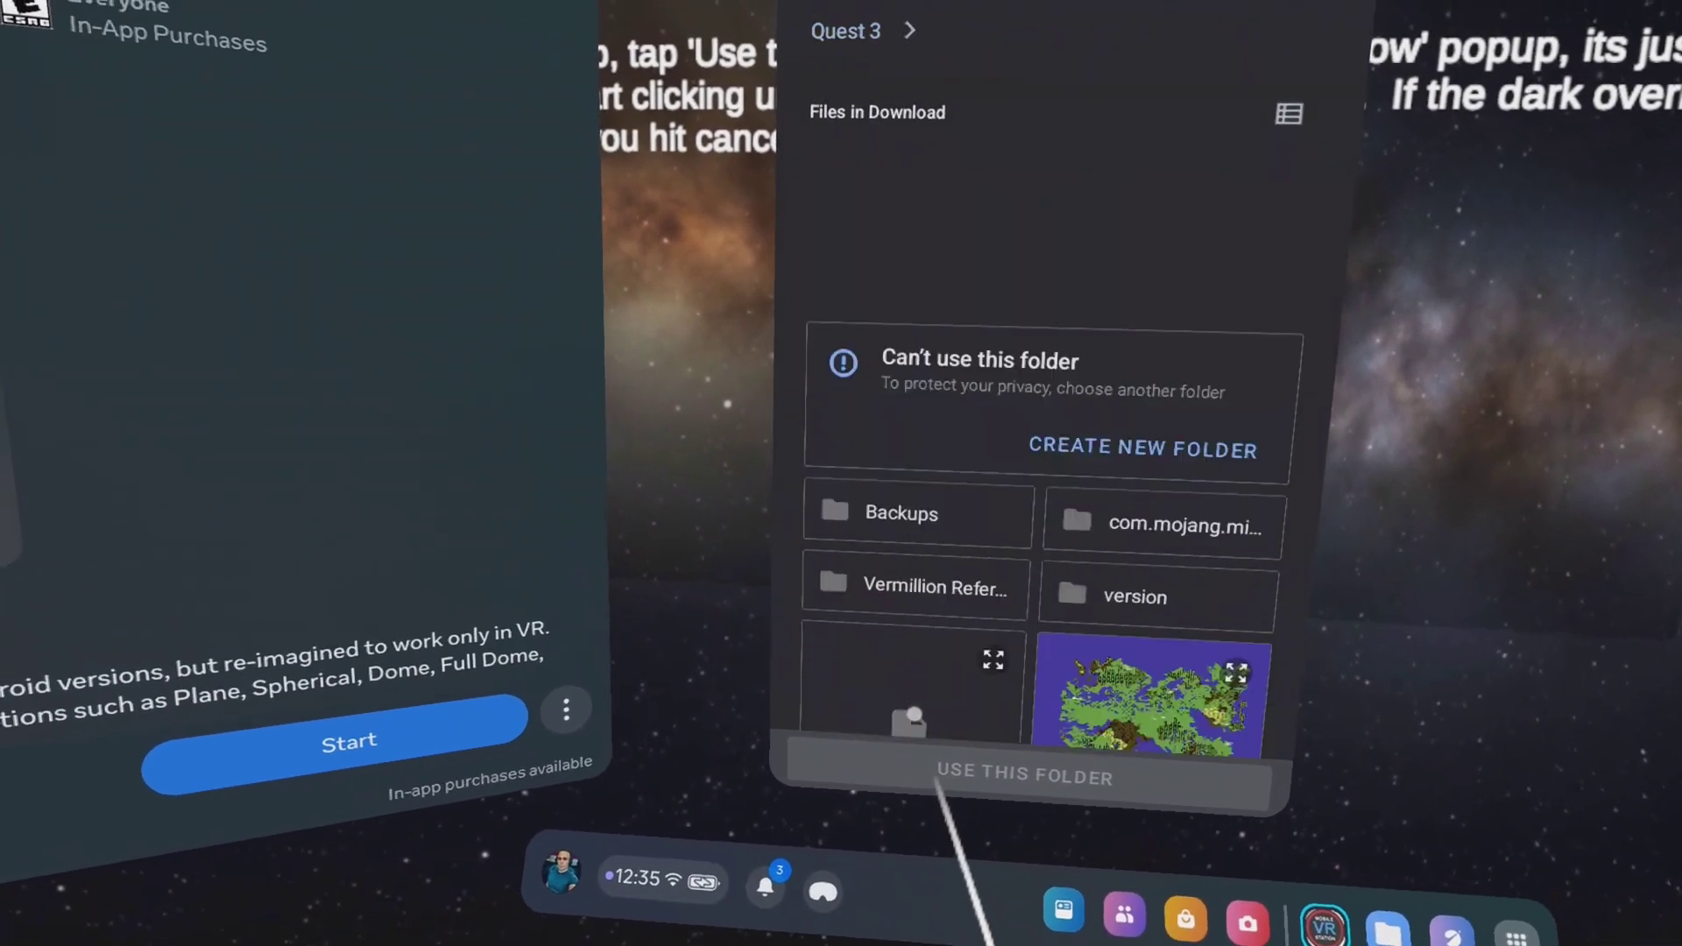
pyautogui.scroll(-10, 938, 743)
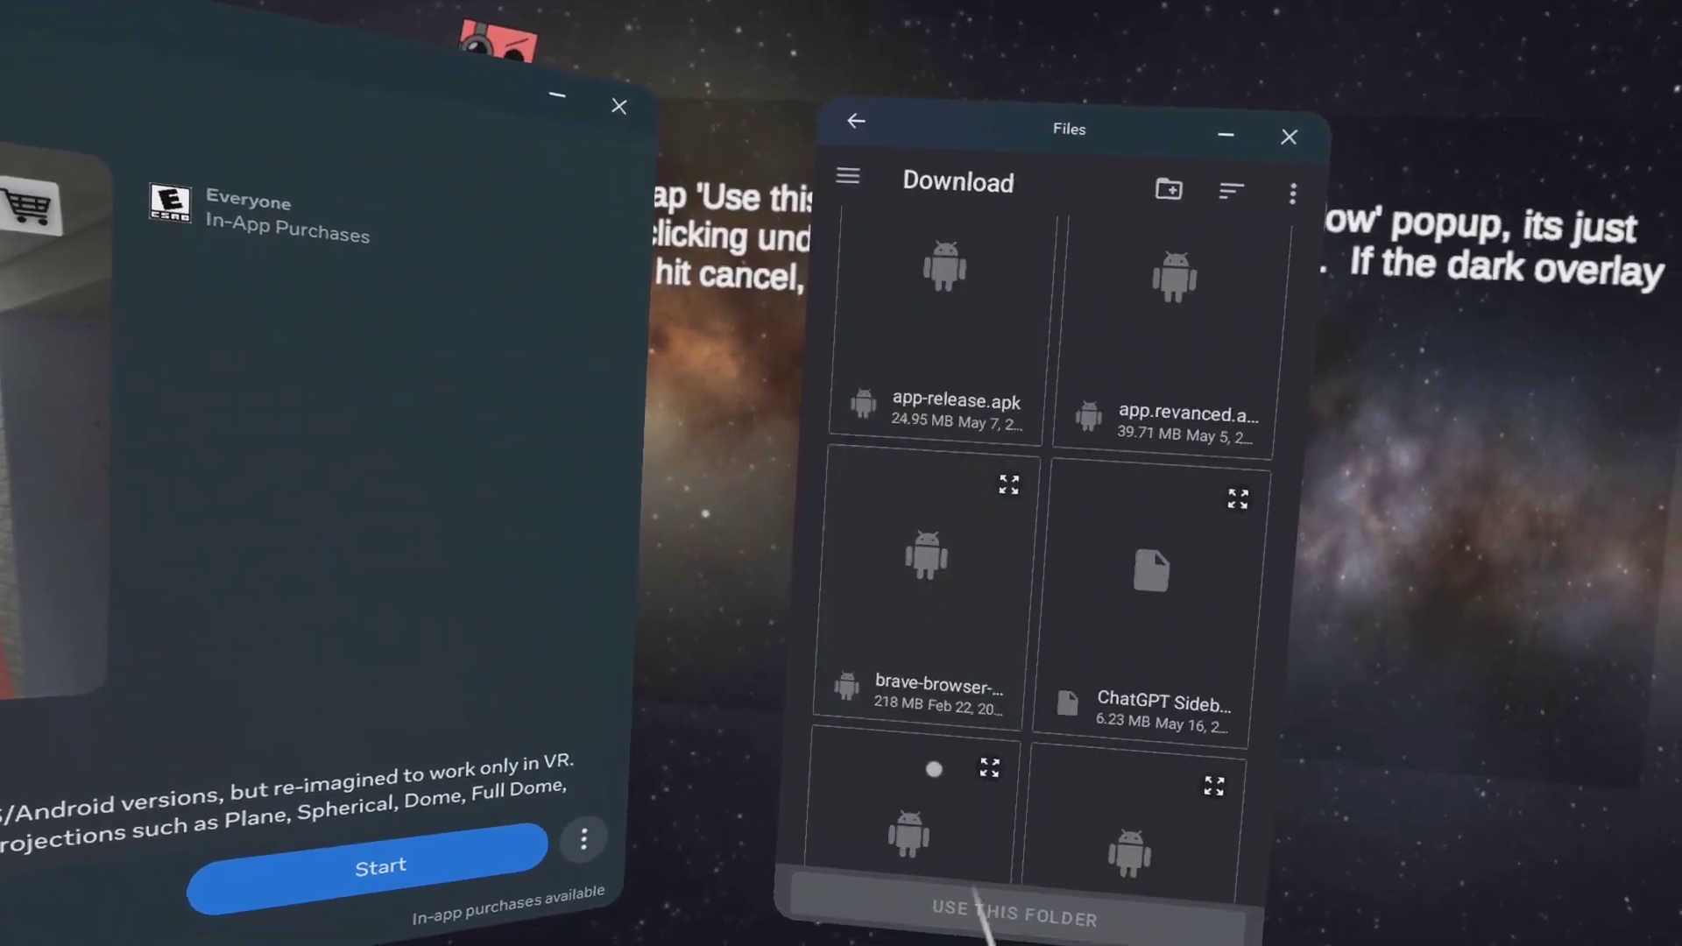
pyautogui.scroll(-5, 980, 530)
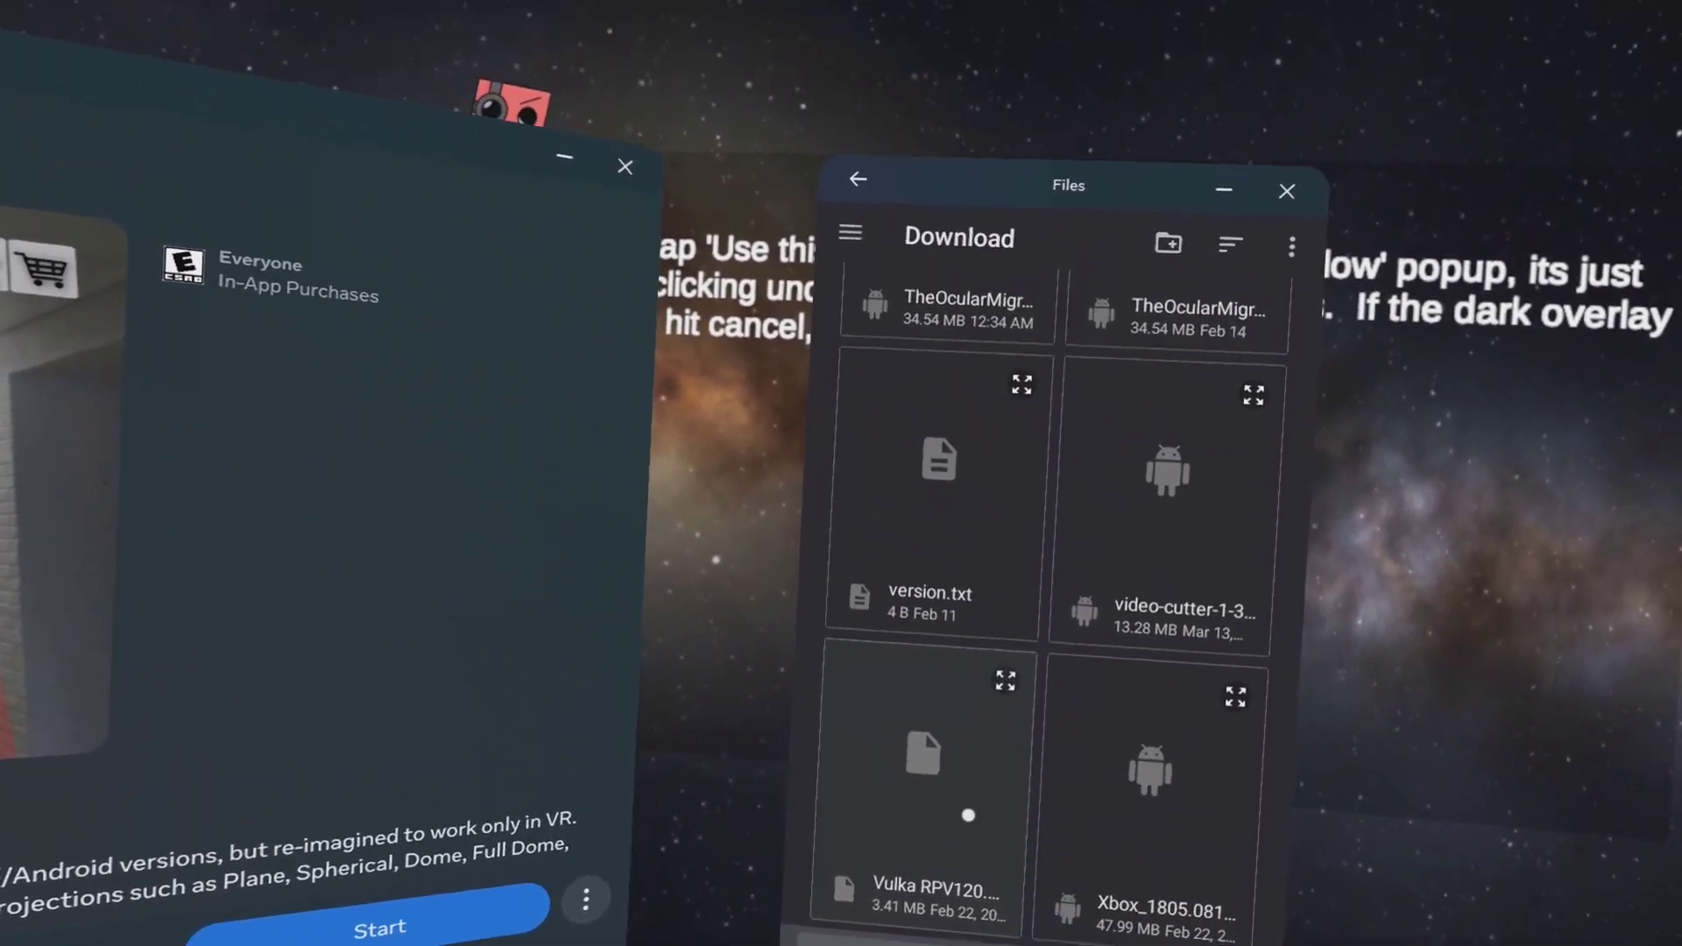
pyautogui.scroll(3, 936, 762)
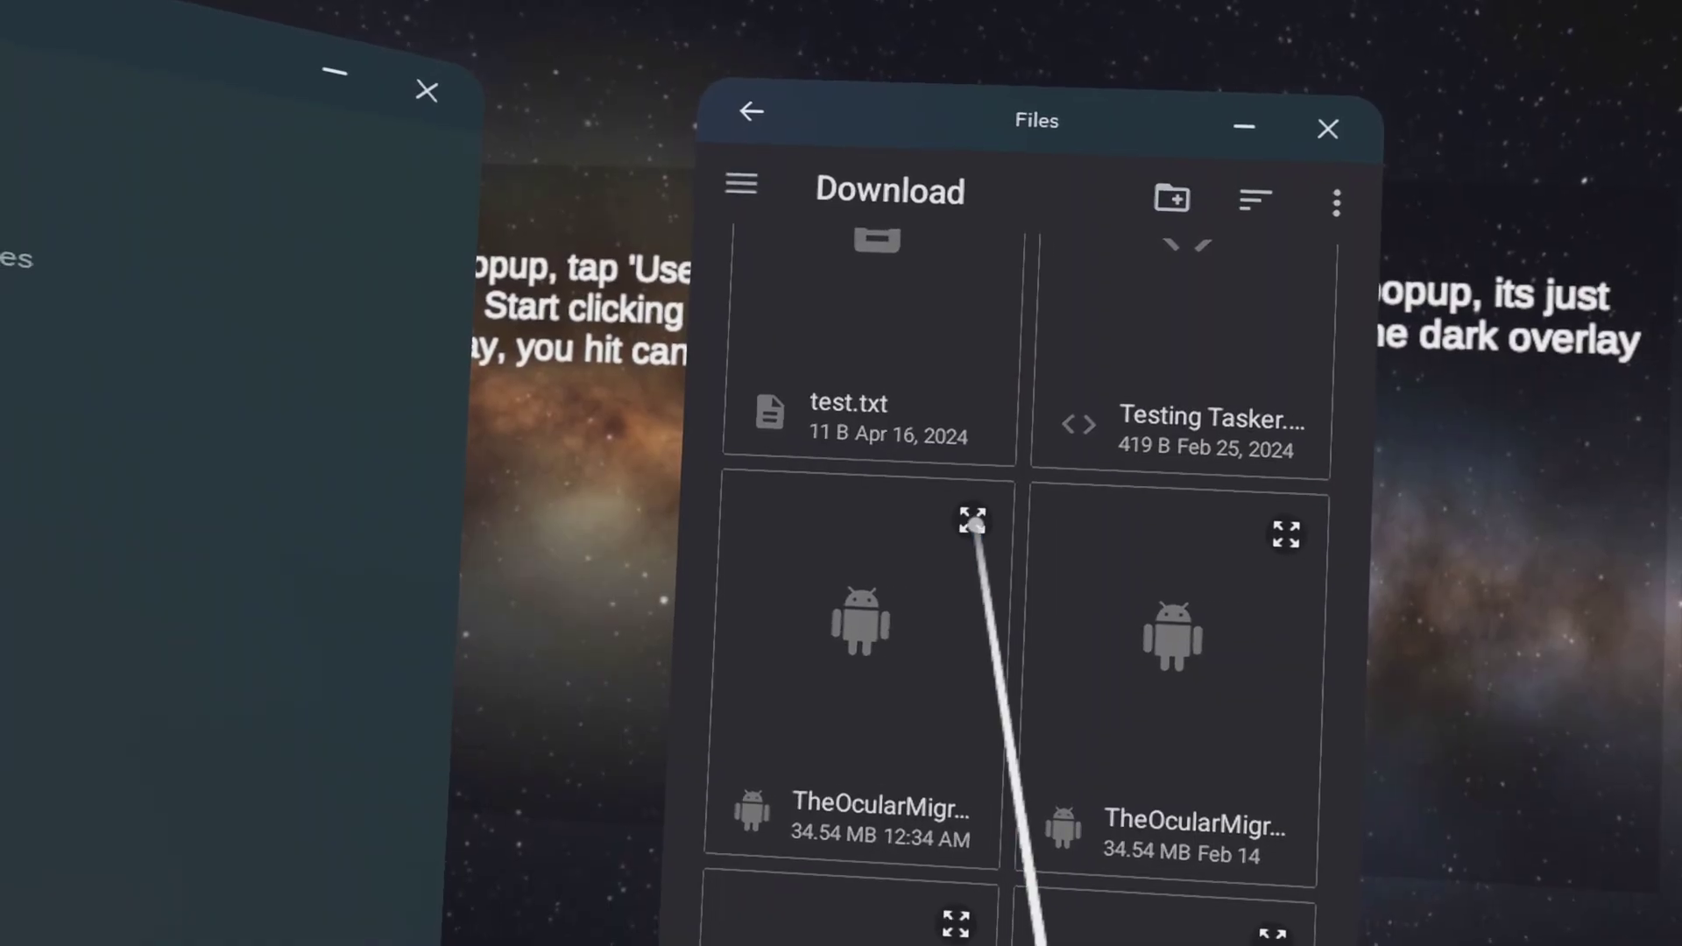
# Install The Ocular Migraine from the newest APK, accepting the unknown-apps warning.
pyautogui.click(965, 518)
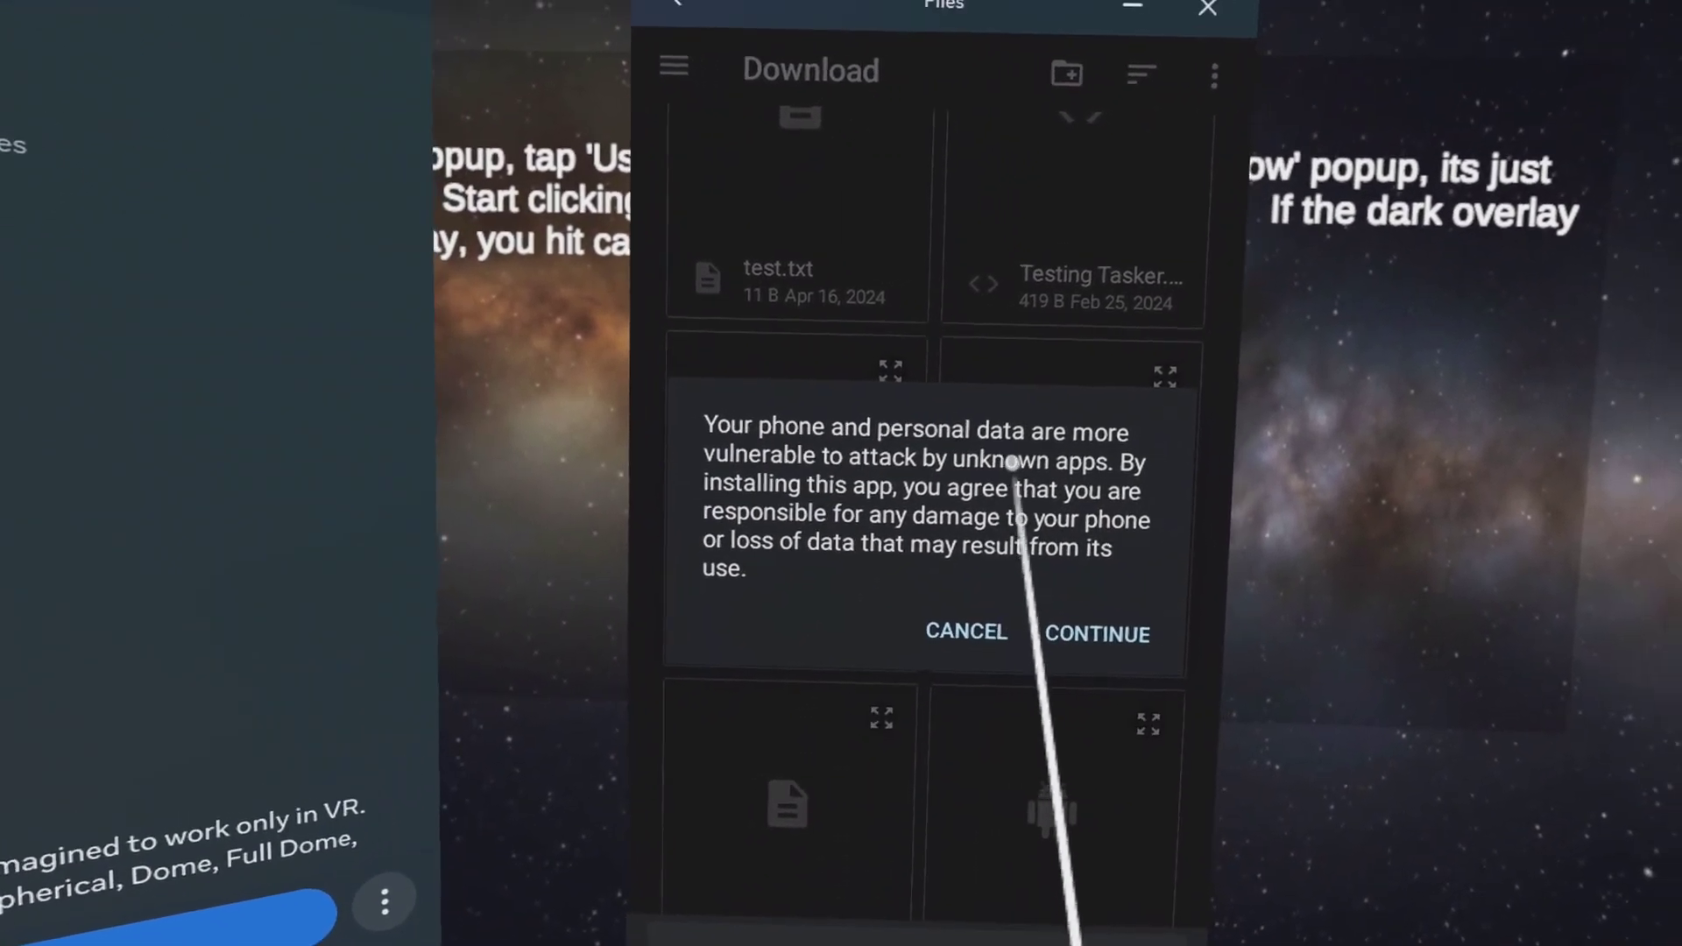
pyautogui.click(986, 570)
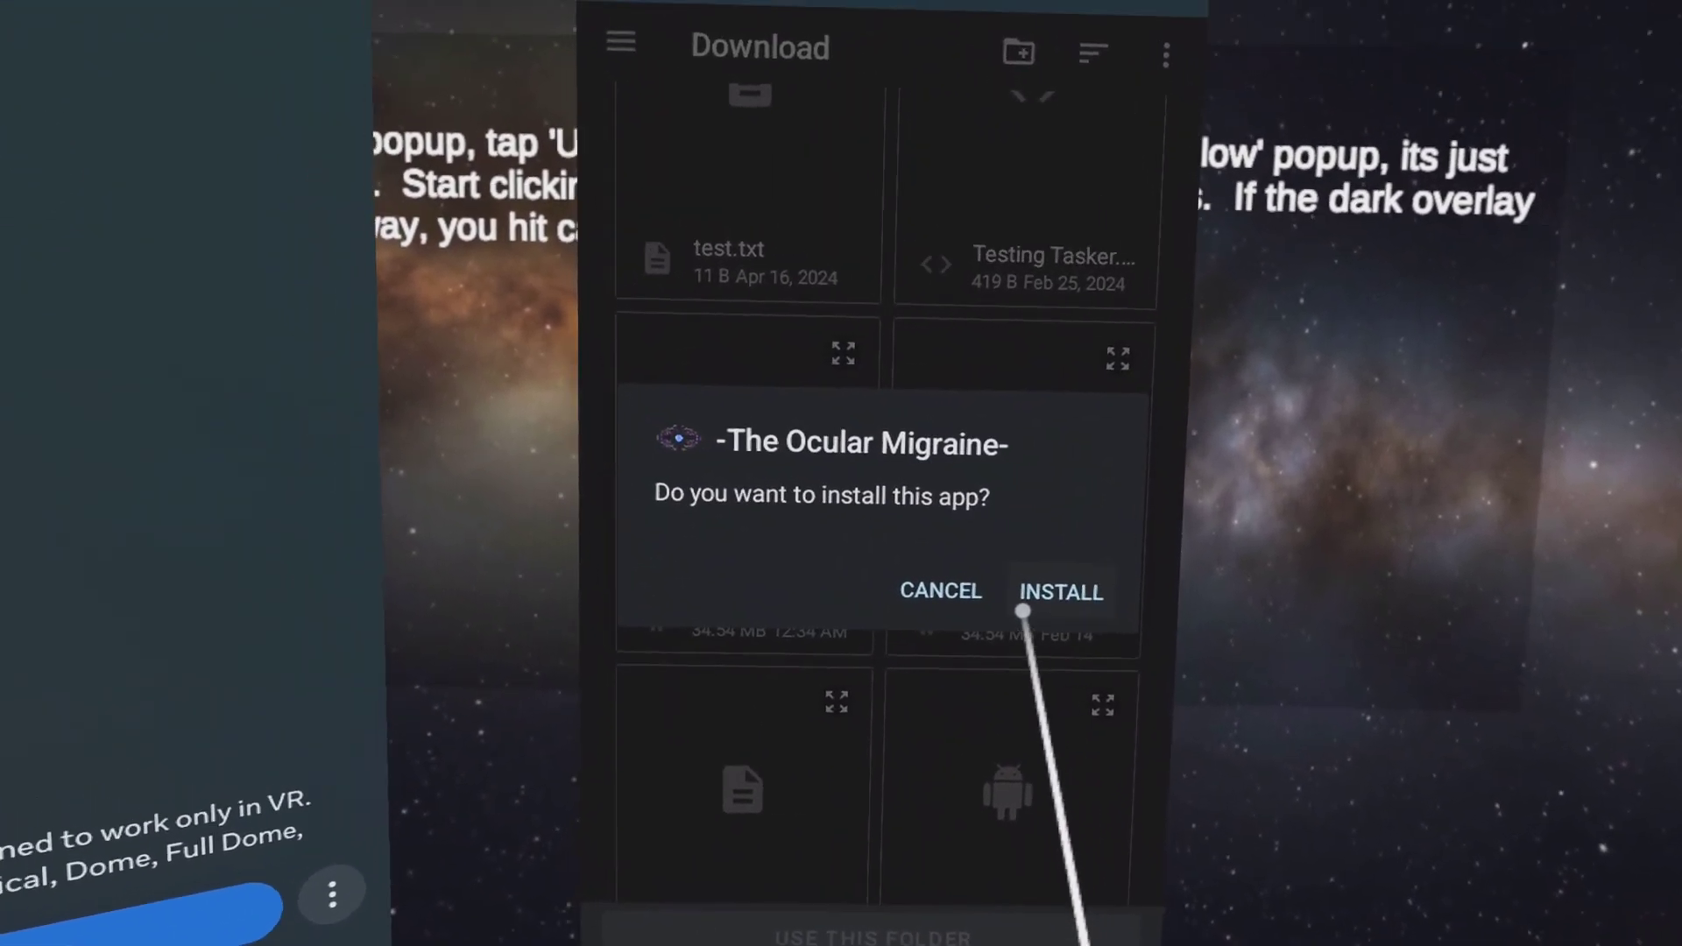
pyautogui.click(1005, 576)
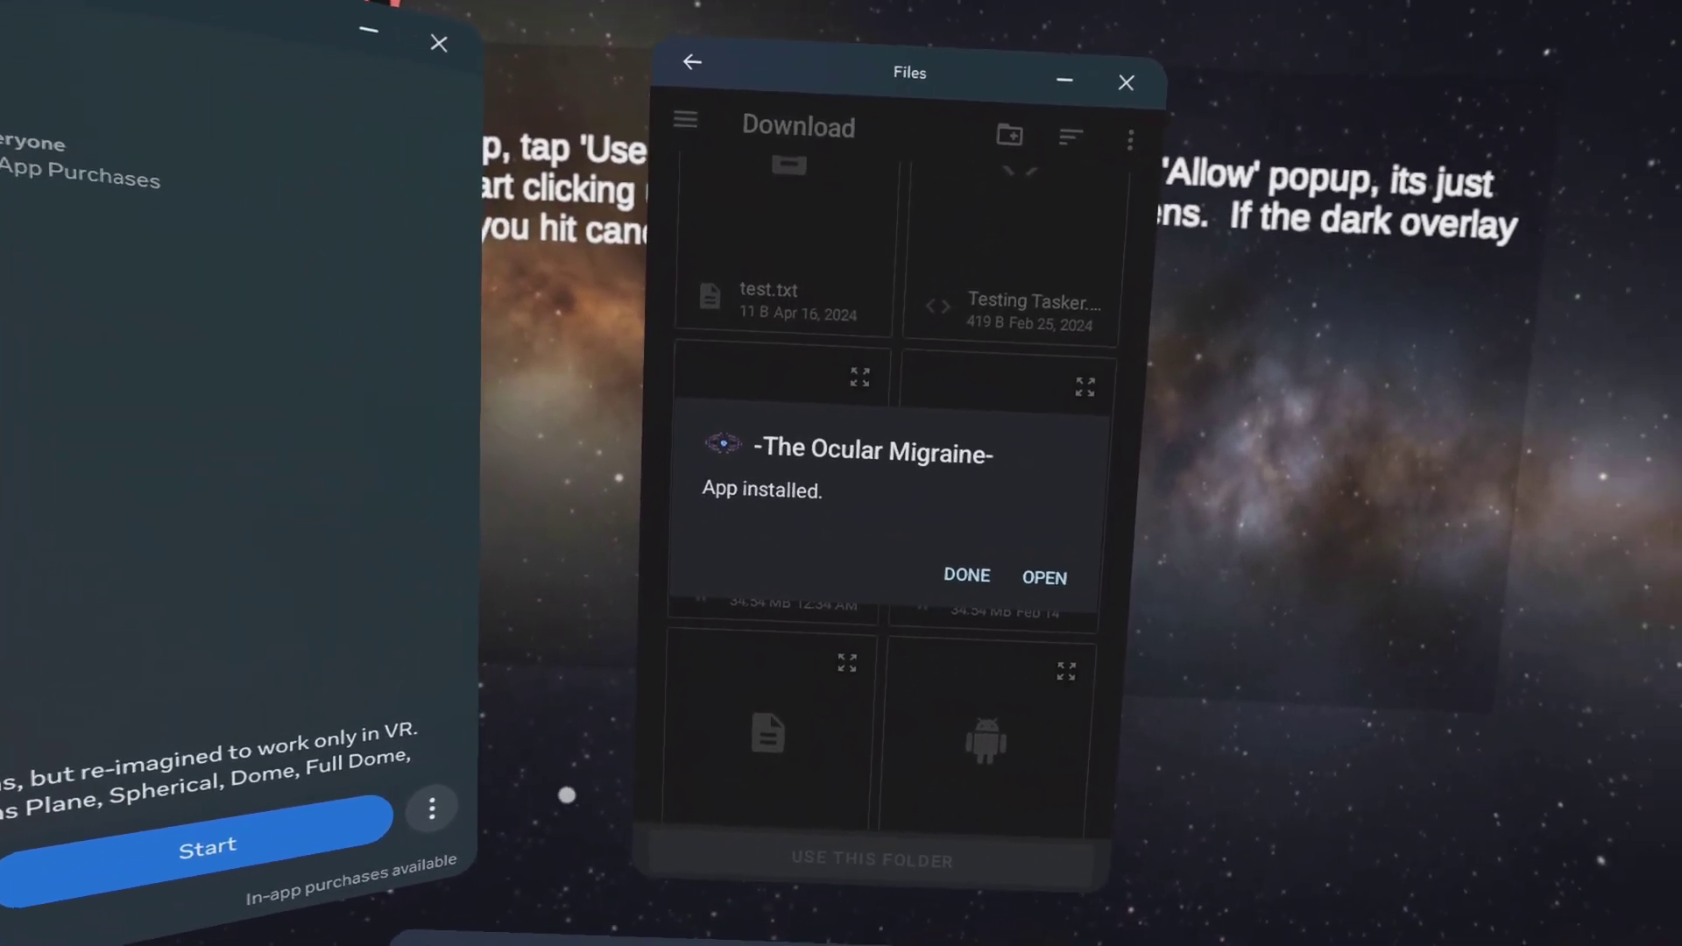
pyautogui.click(977, 579)
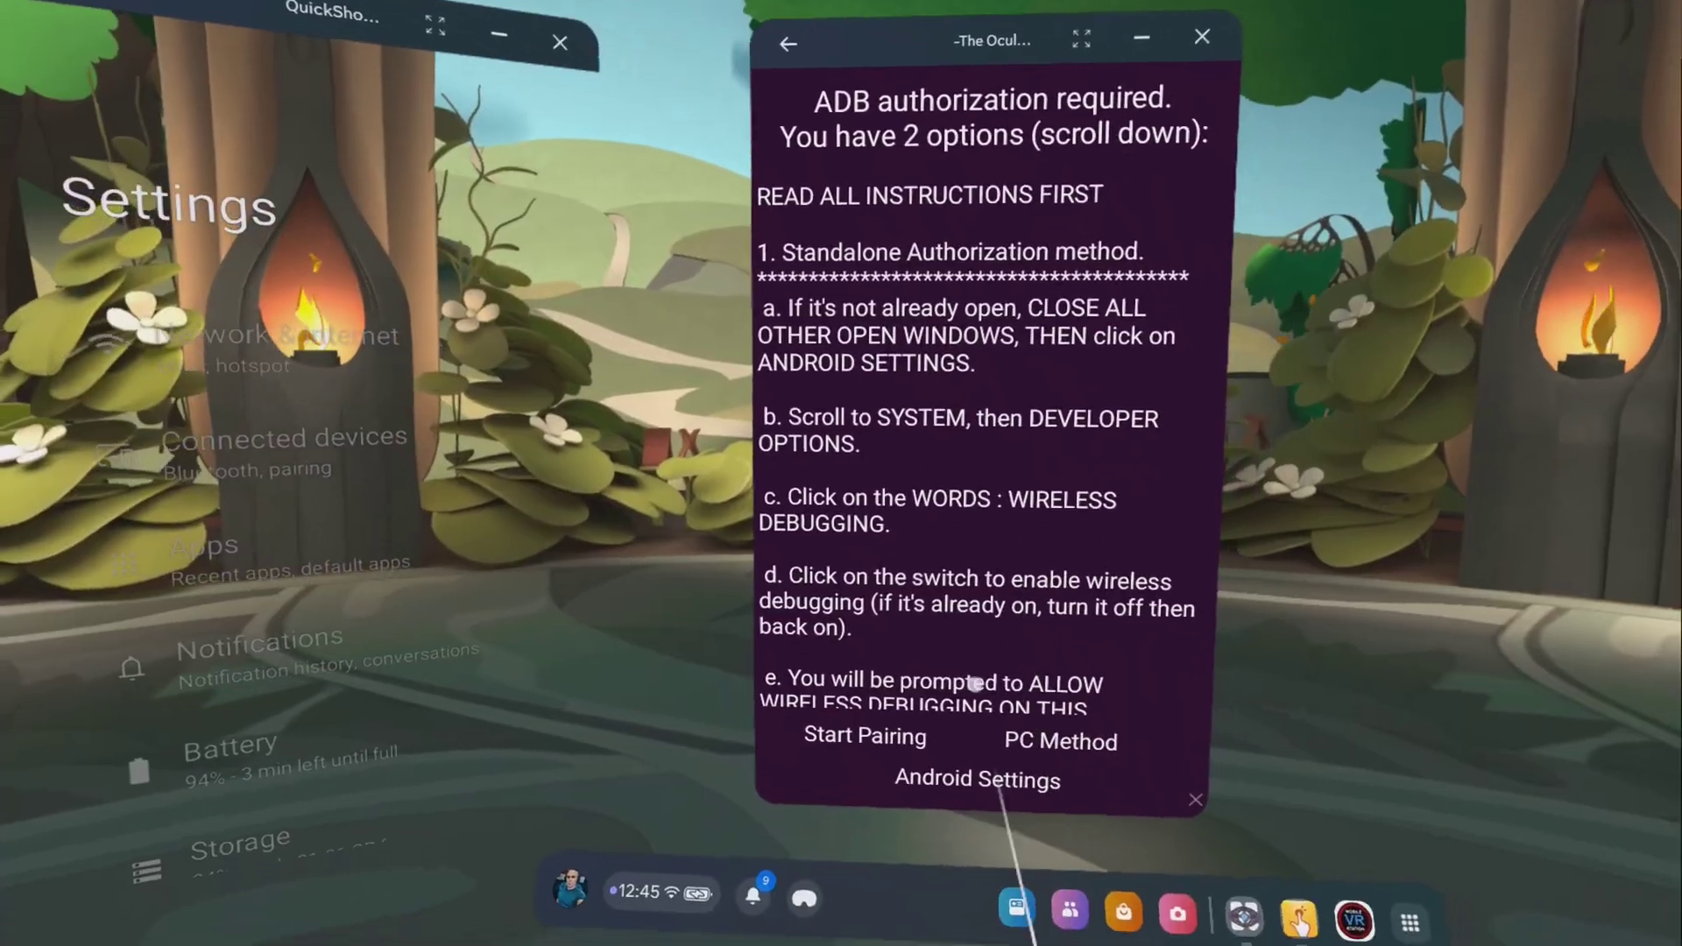
# Scroll Developer options and open the Wireless debugging page.
pyautogui.scroll(-10, 931, 352)
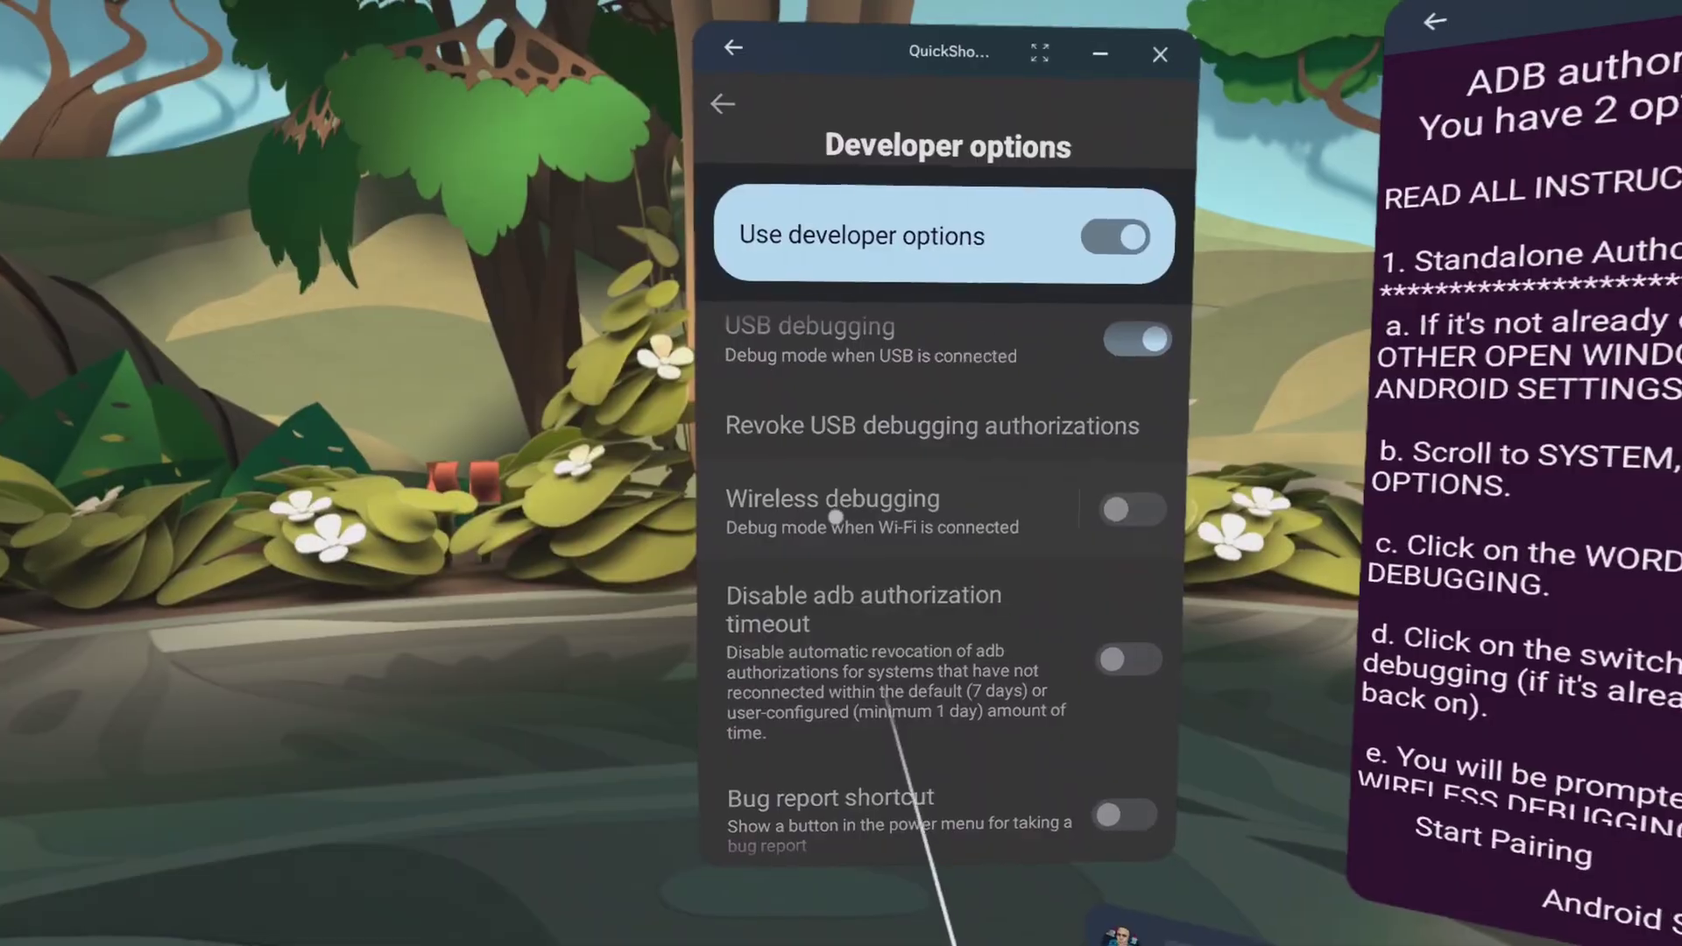
pyautogui.click(835, 517)
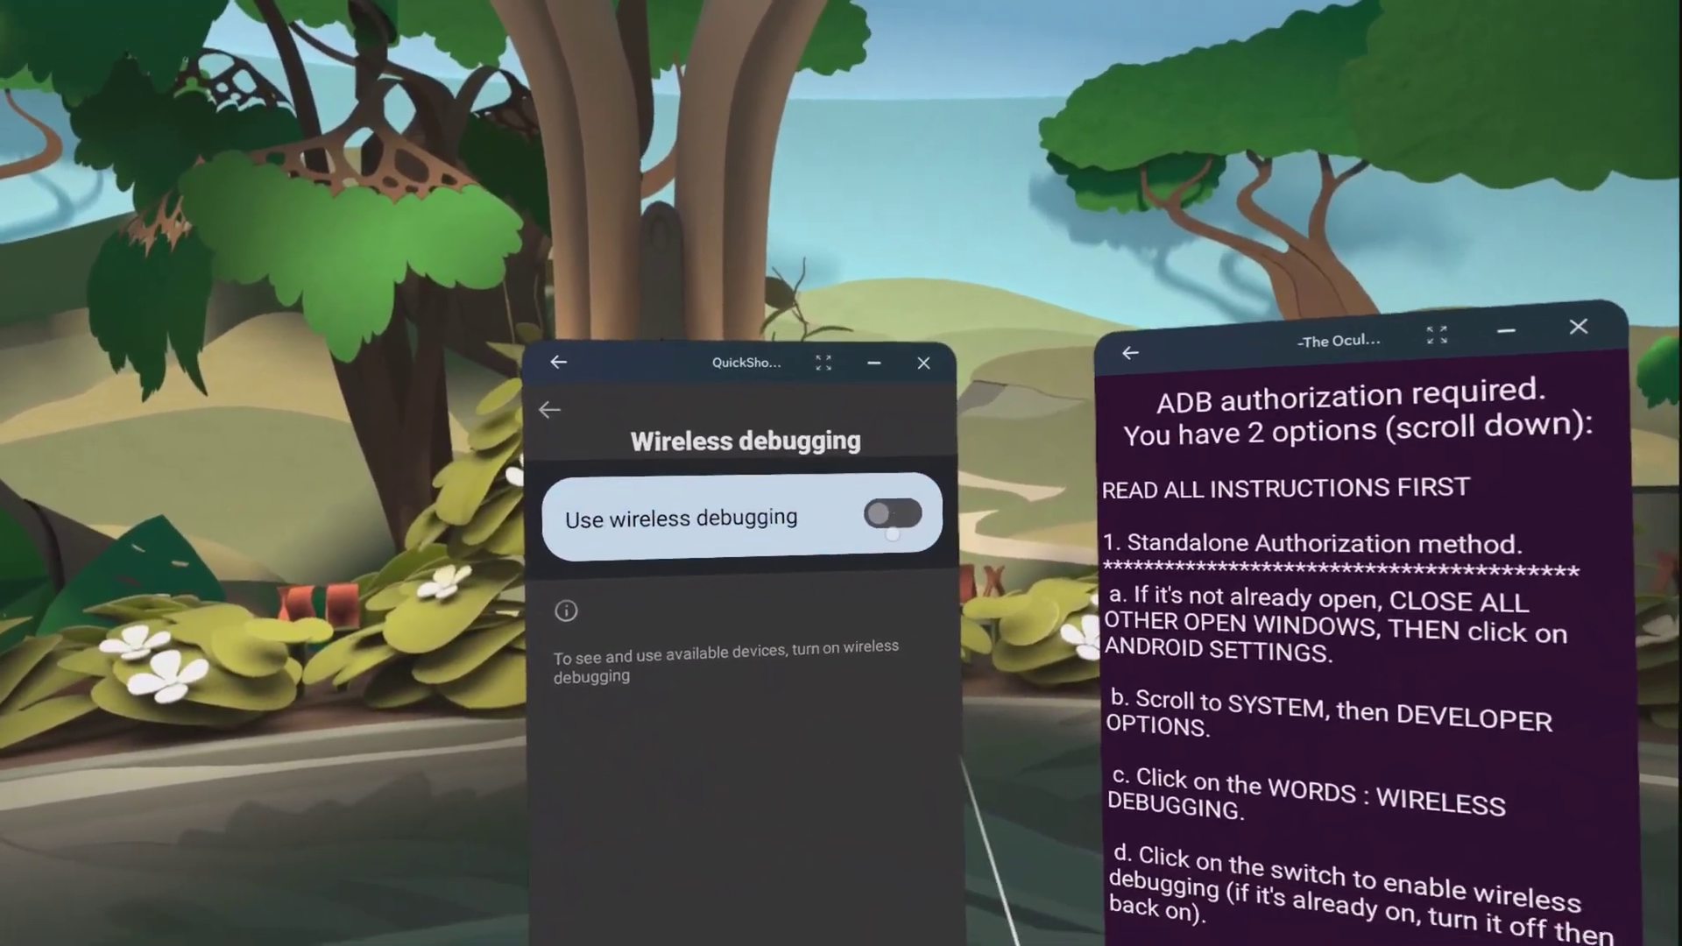
# Enable wireless debugging on this network and display a six-digit pairing code.
pyautogui.click(964, 565)
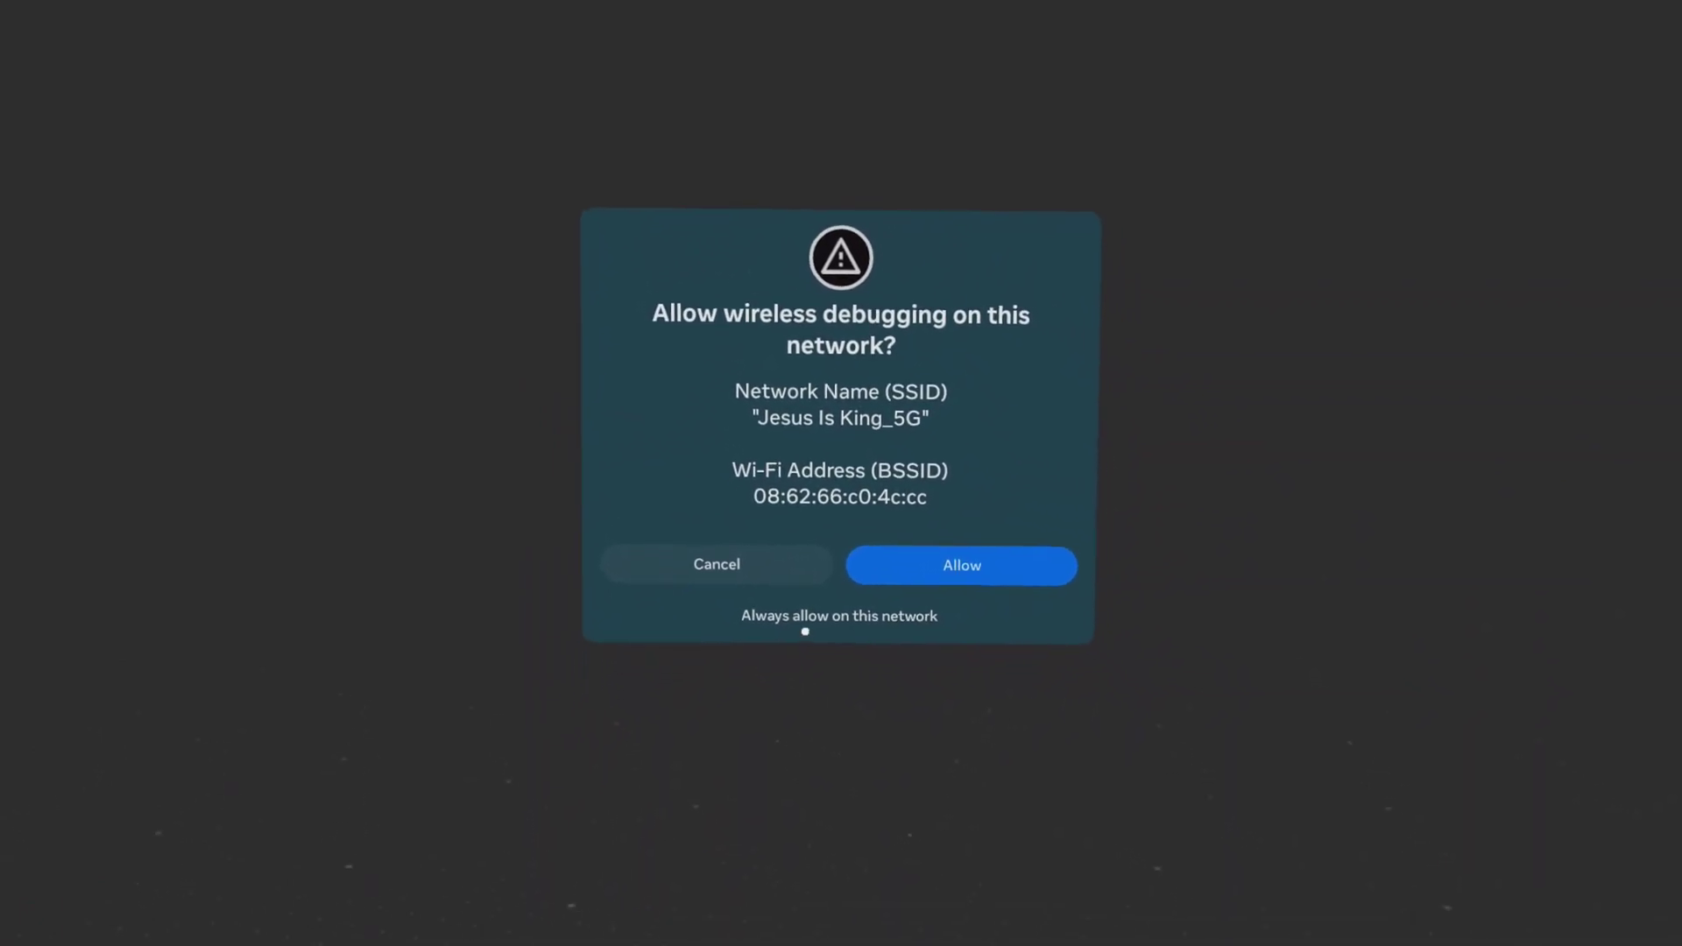
pyautogui.click(796, 625)
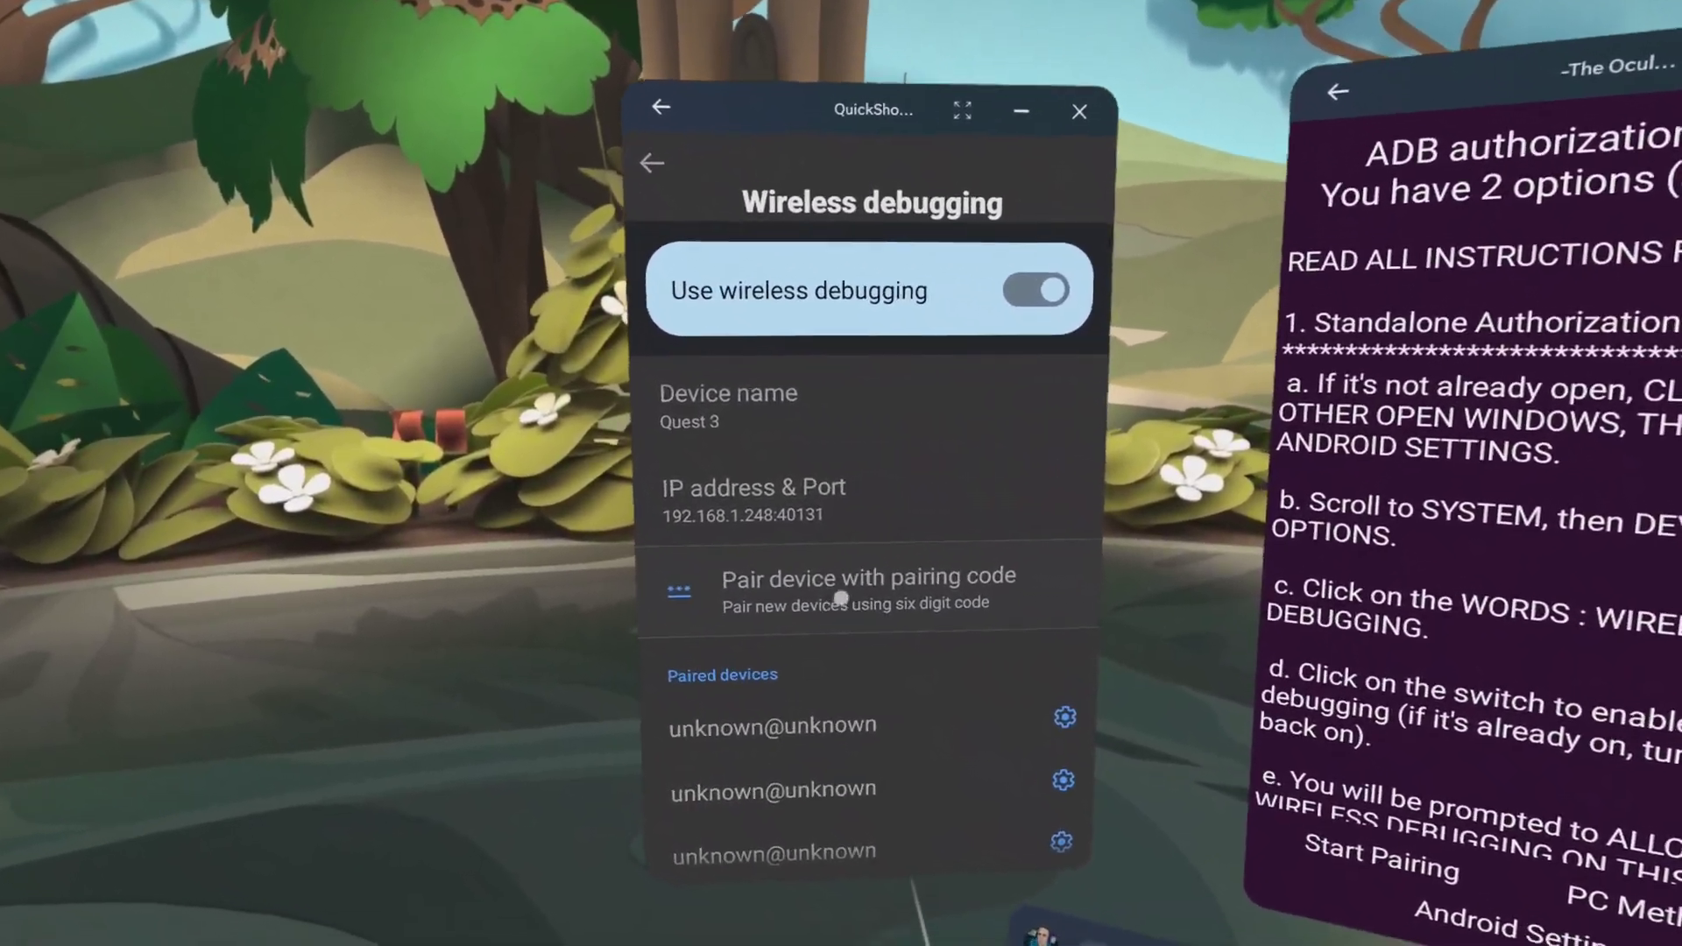
pyautogui.click(913, 658)
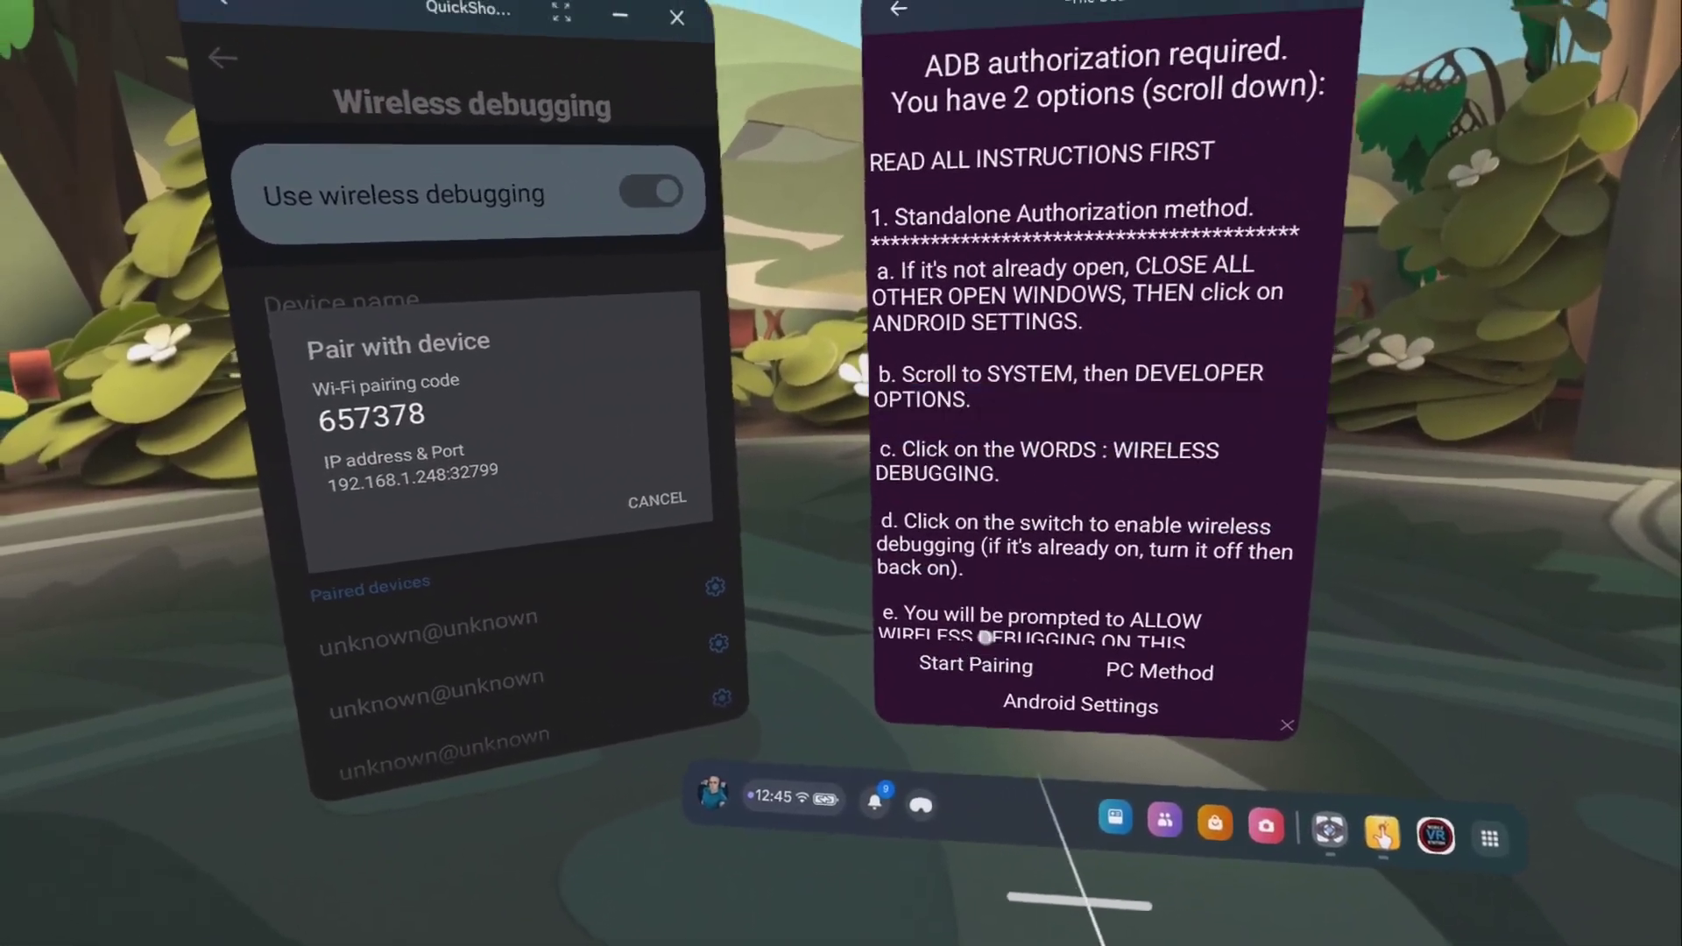
# Pair The Ocular Migraine with the shown pairing code and port 32799, then allow debugging access.
pyautogui.click(983, 647)
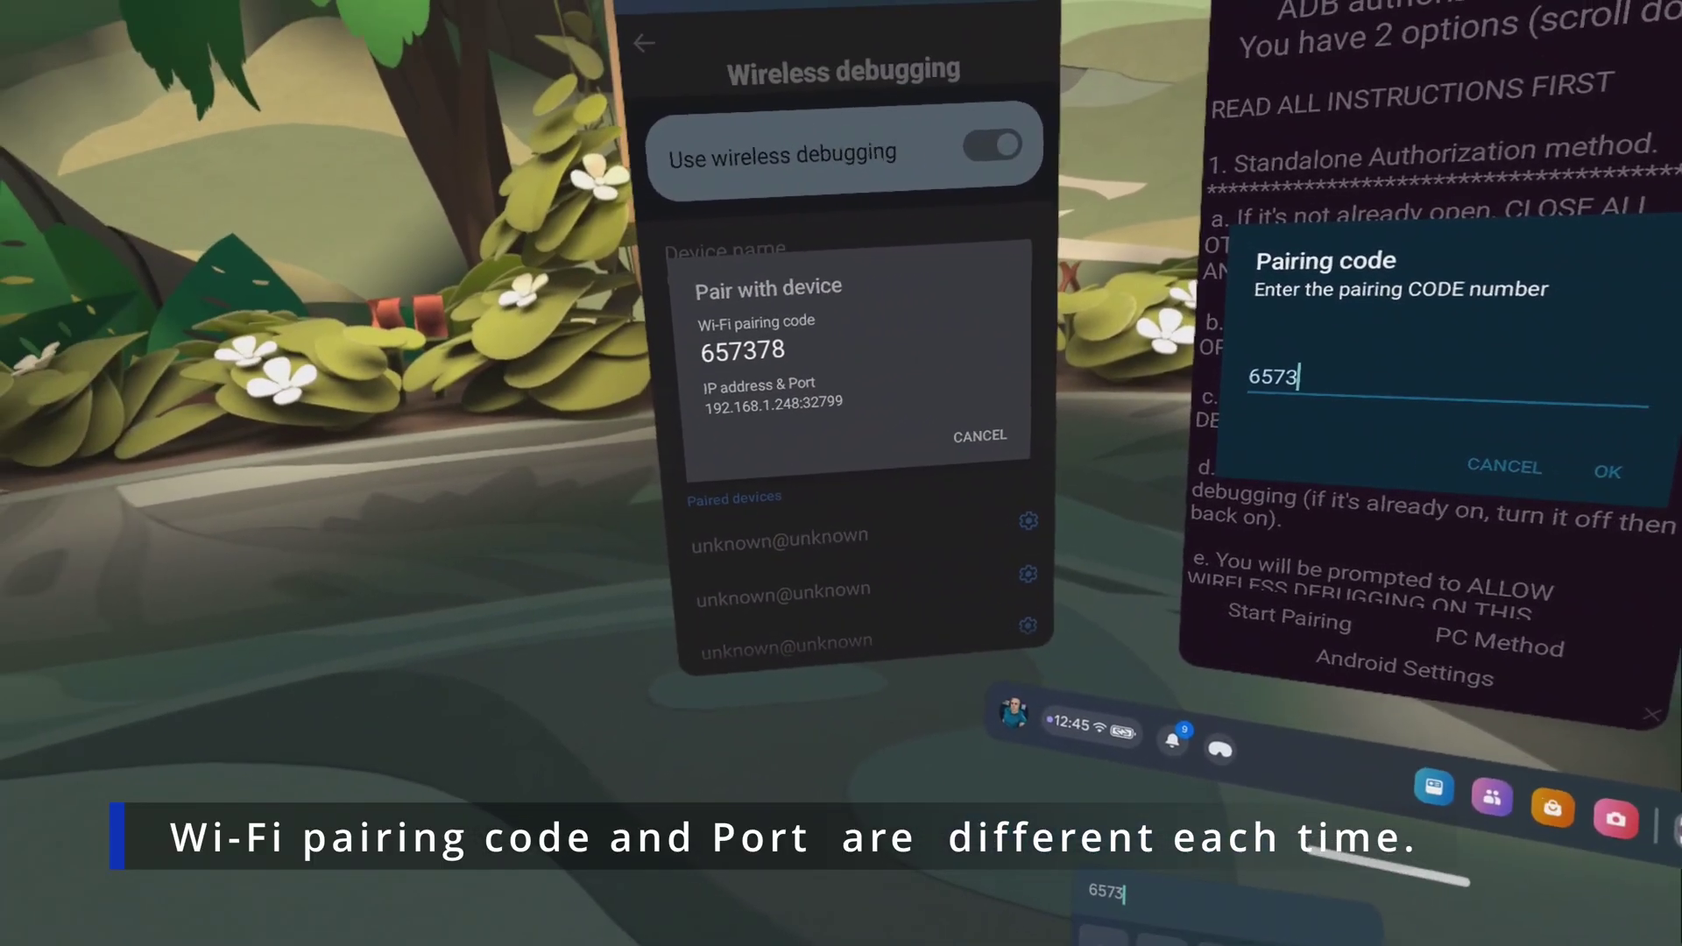
pyautogui.write('657378')
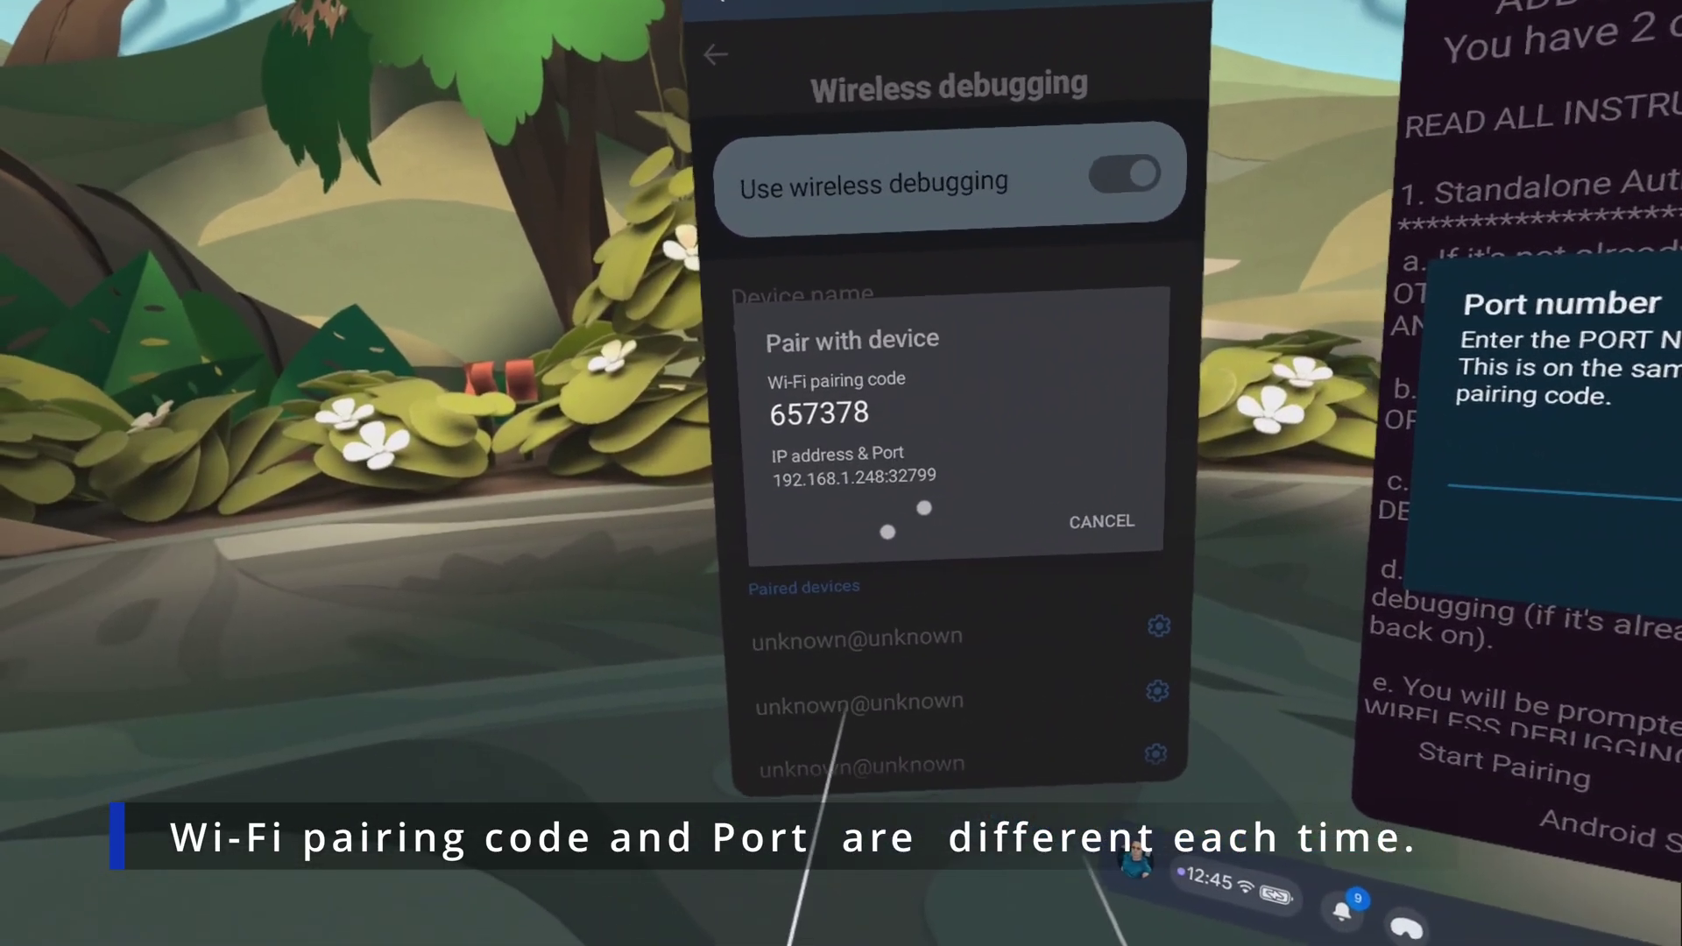
pyautogui.write('327')
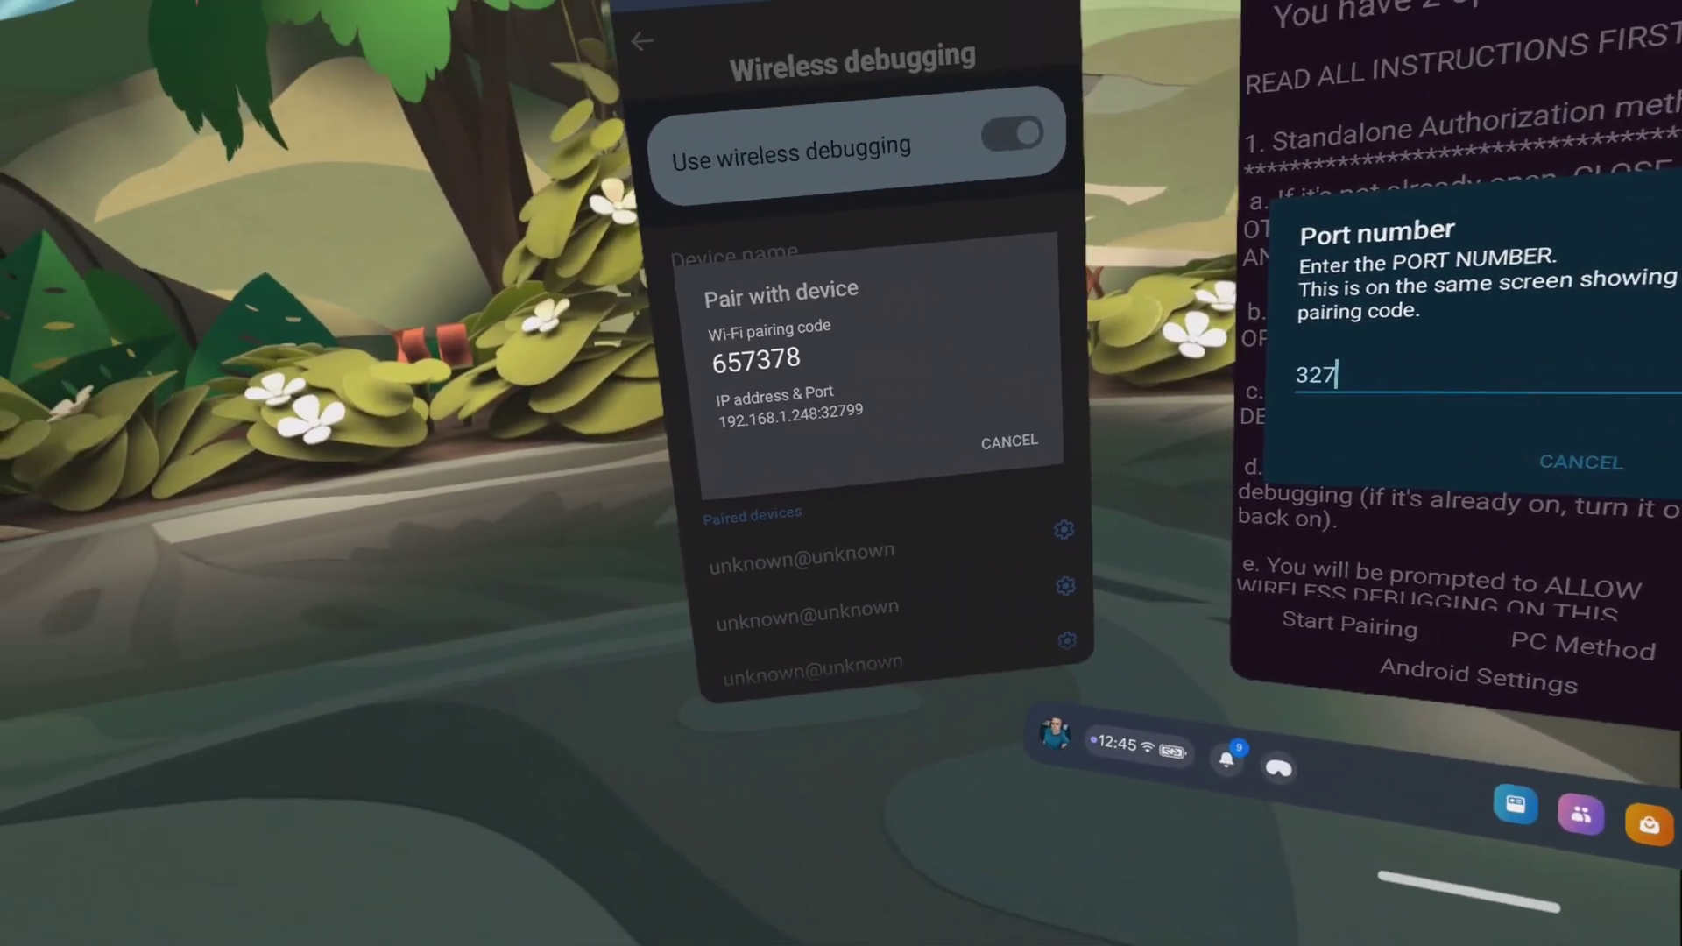
pyautogui.write('99')
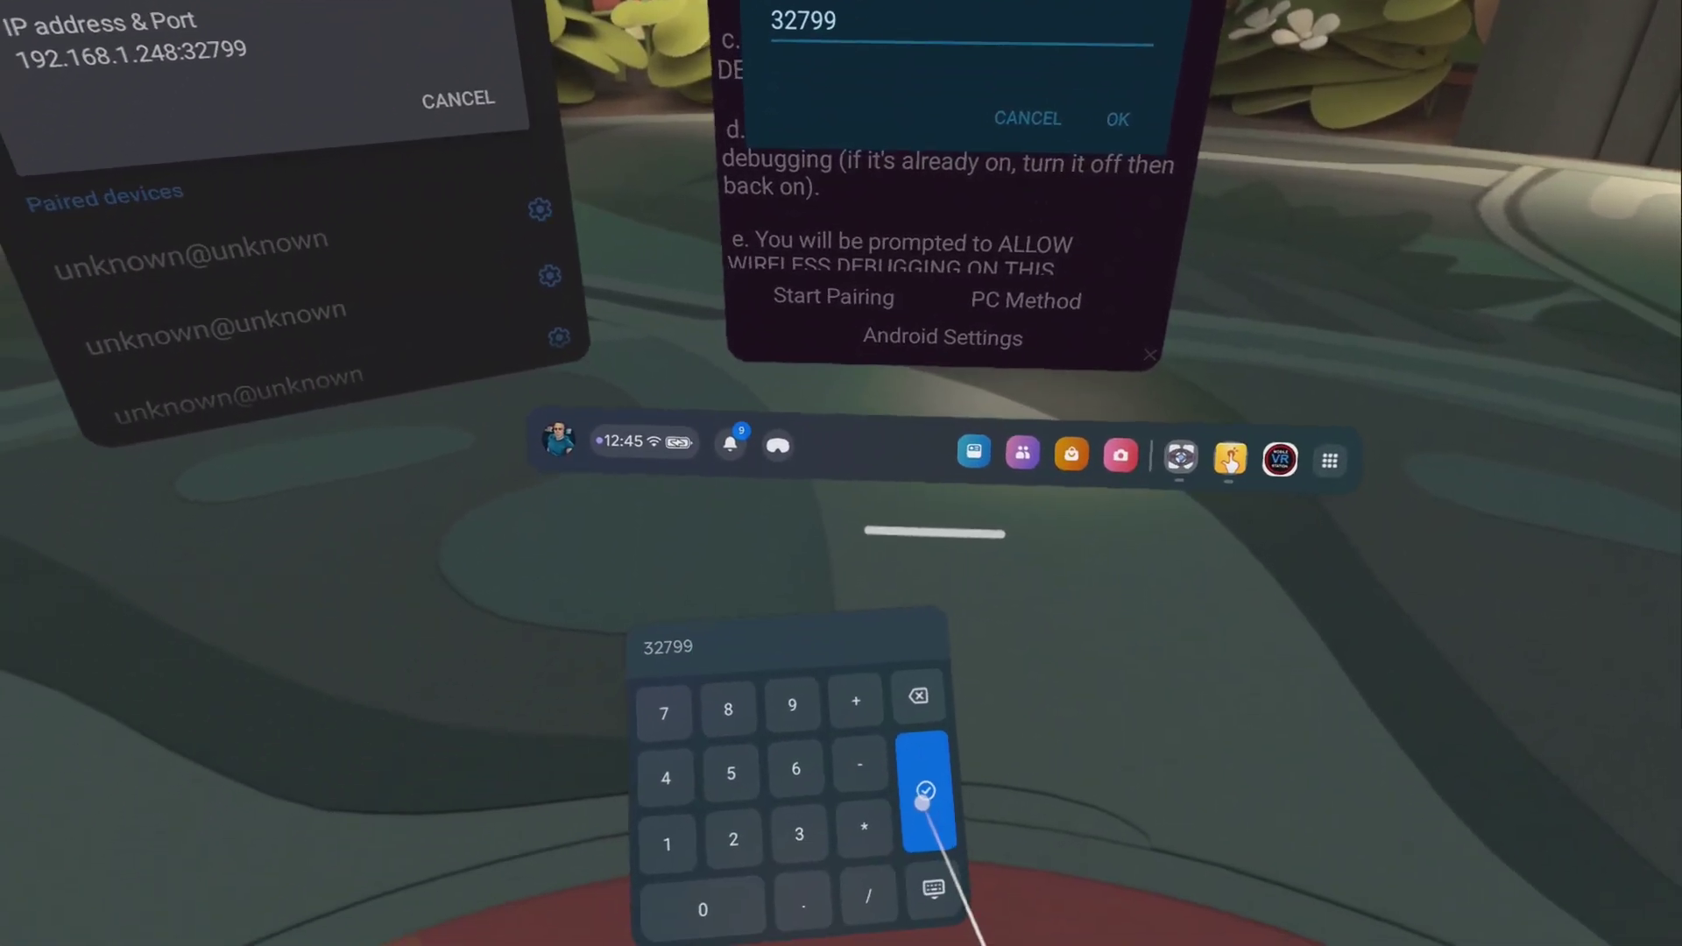
pyautogui.click(926, 791)
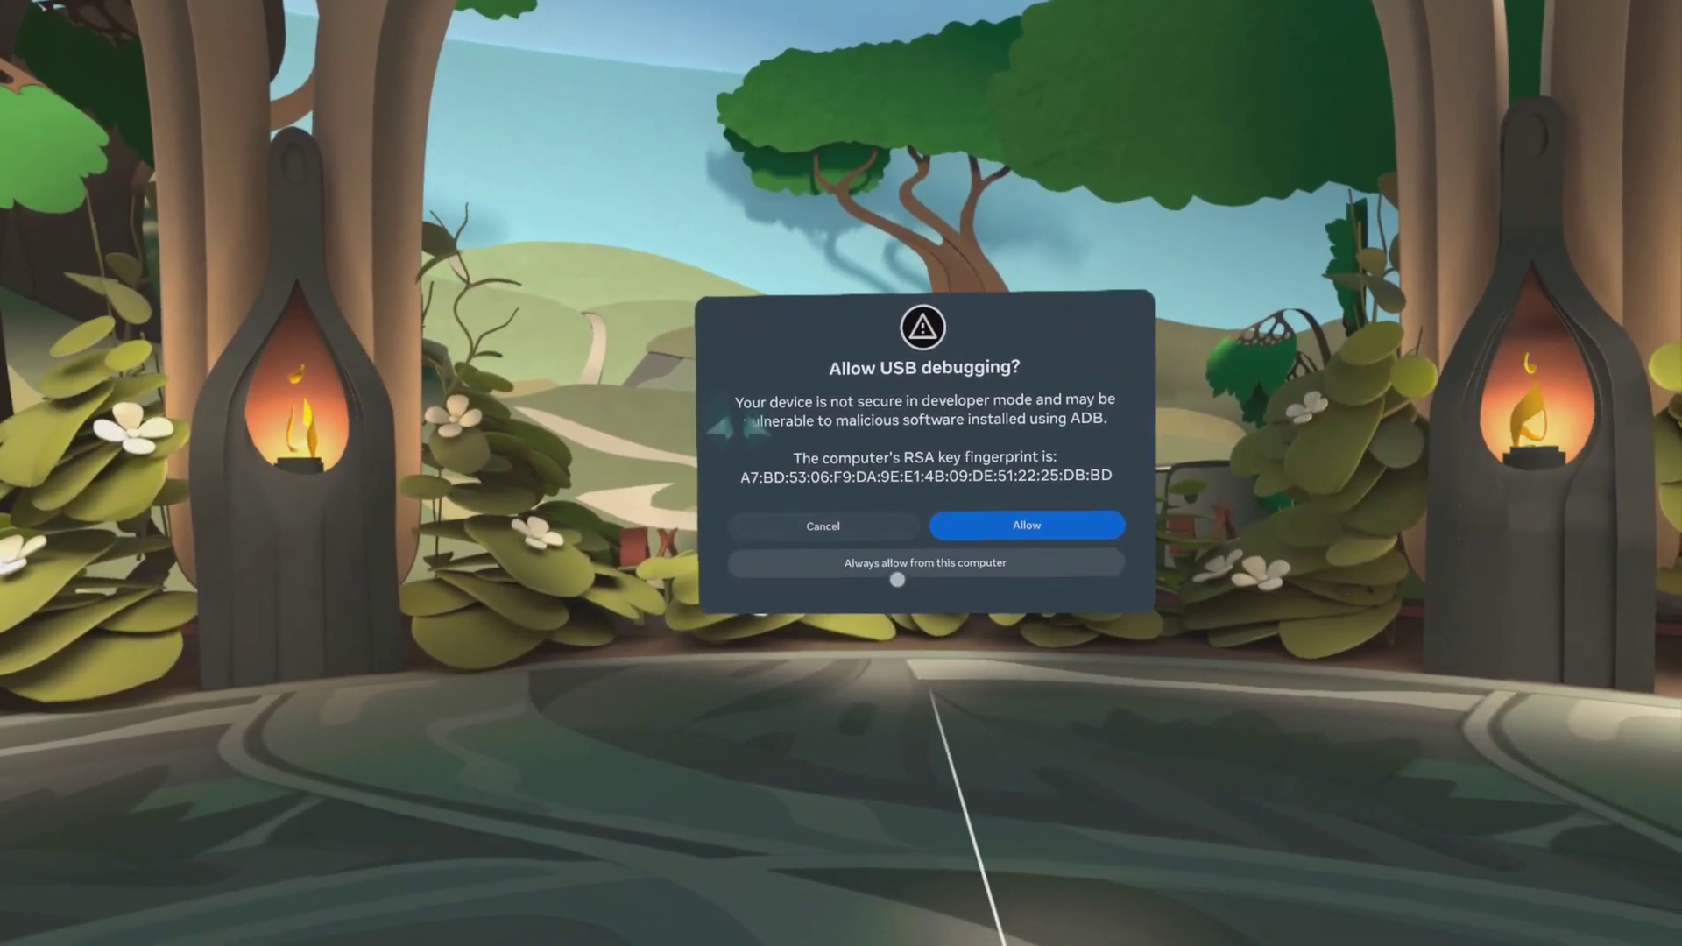
pyautogui.click(789, 555)
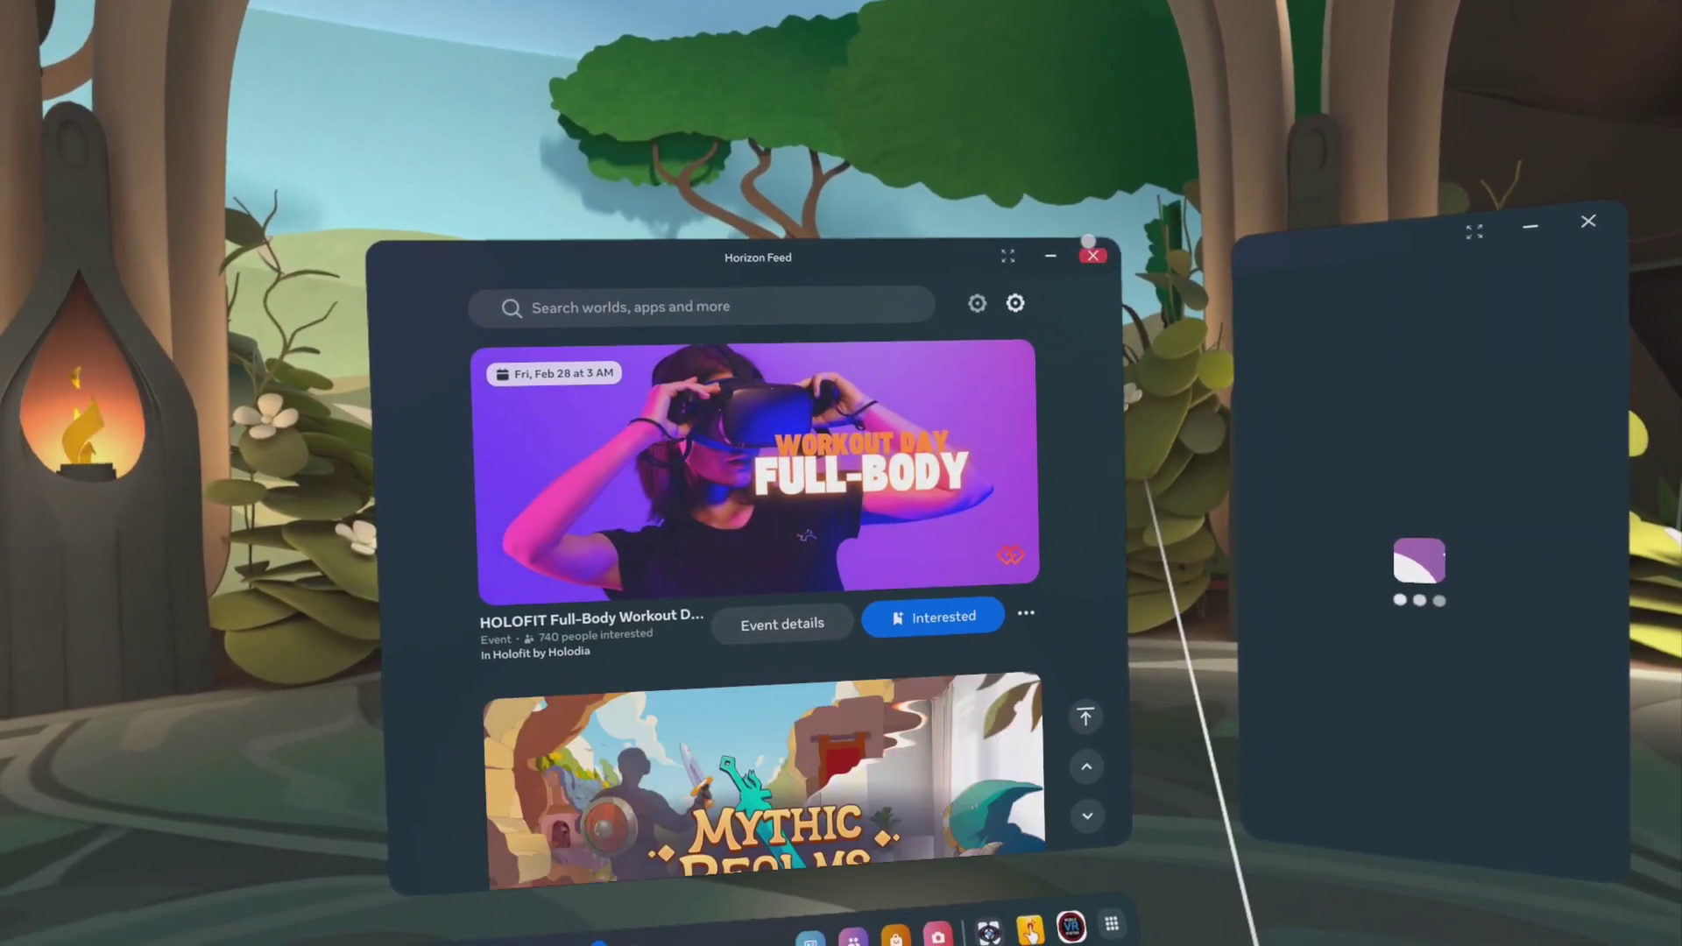
# Close the Horizon Feed window and reopen The Ocular Migraine from the taskbar.
pyautogui.click(1074, 276)
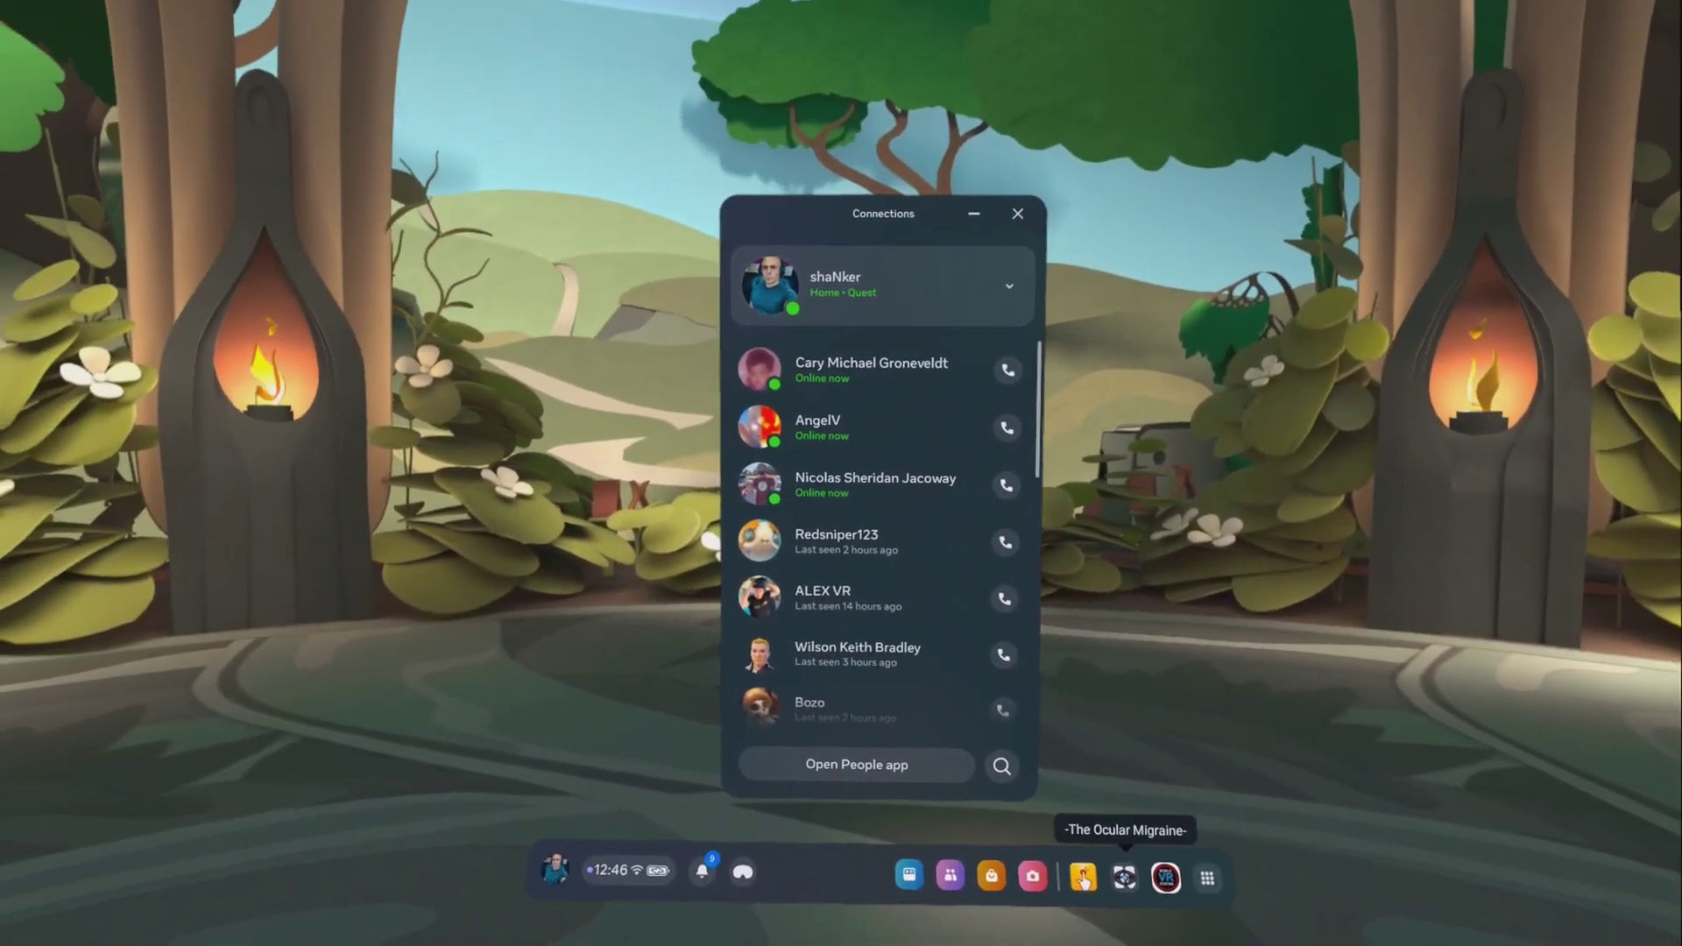
pyautogui.click(1124, 876)
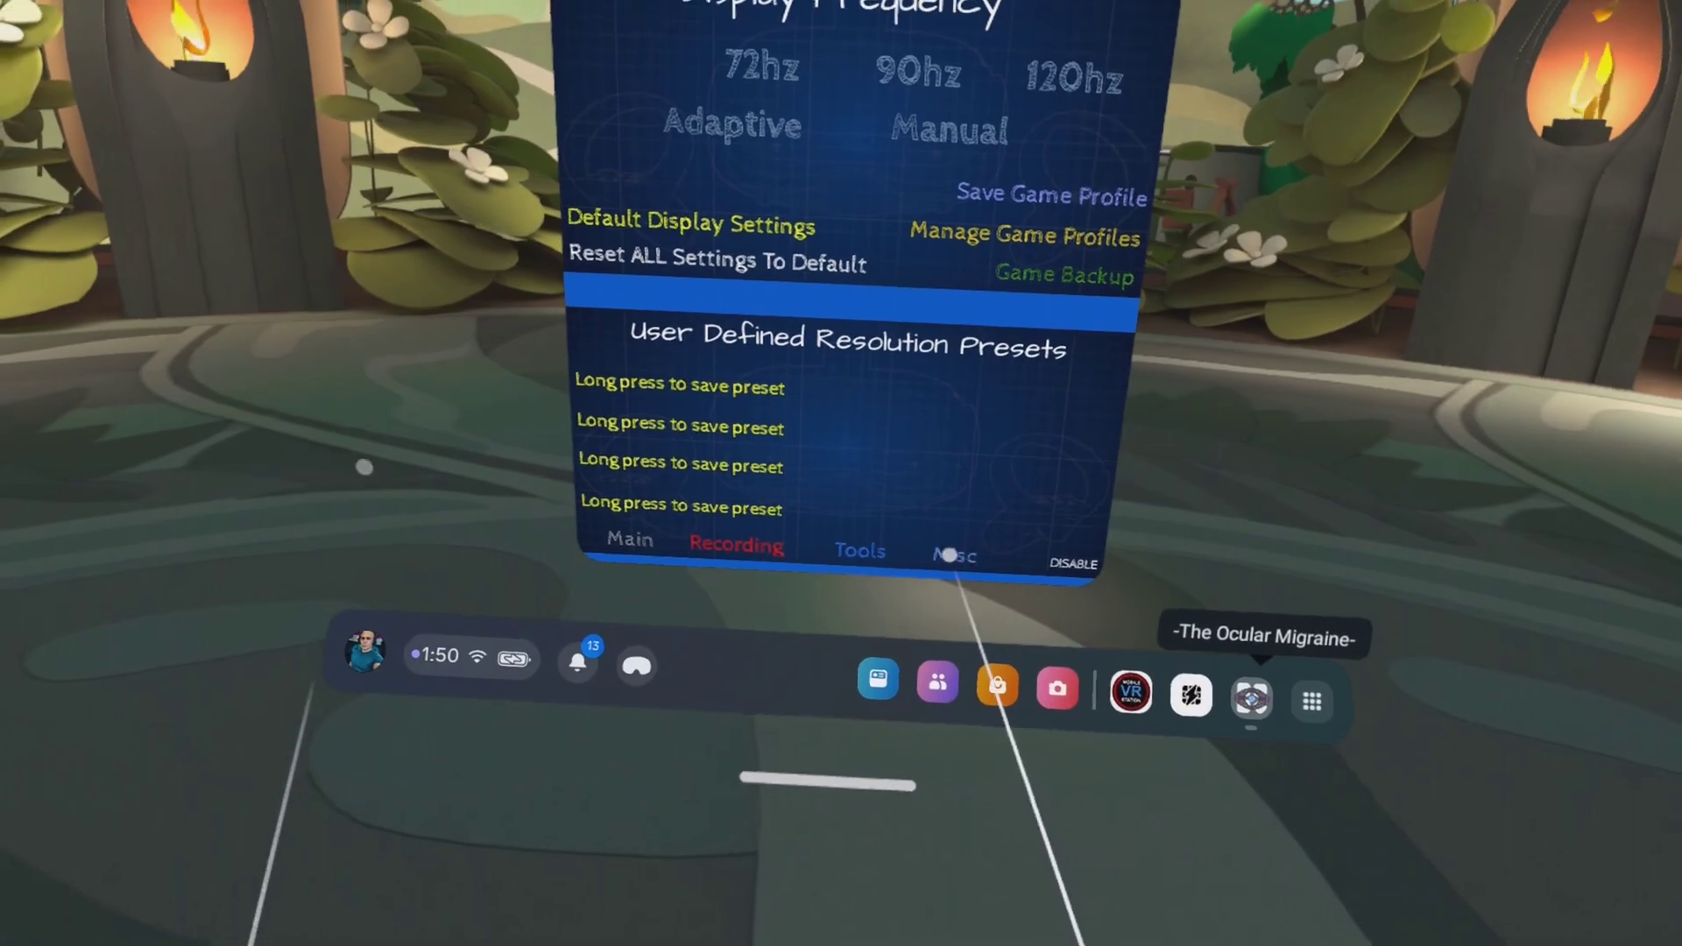
# Turn off The Ocular Migraine's notifications via Notification Settings on the Misc page.
pyautogui.click(924, 611)
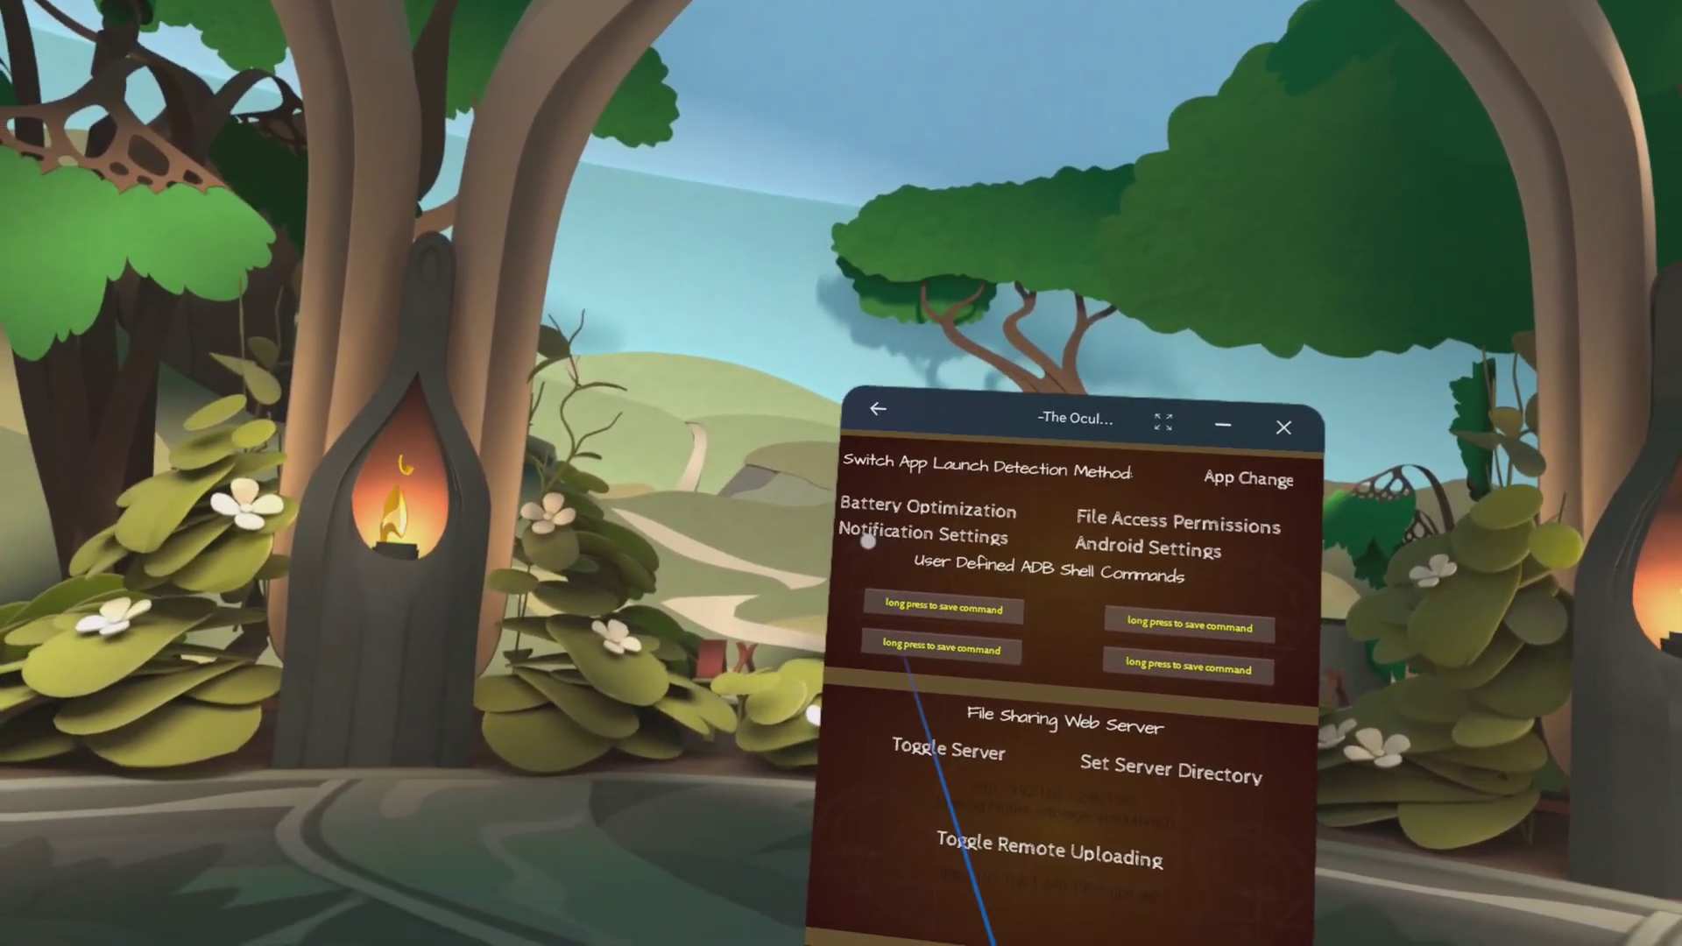
pyautogui.click(867, 544)
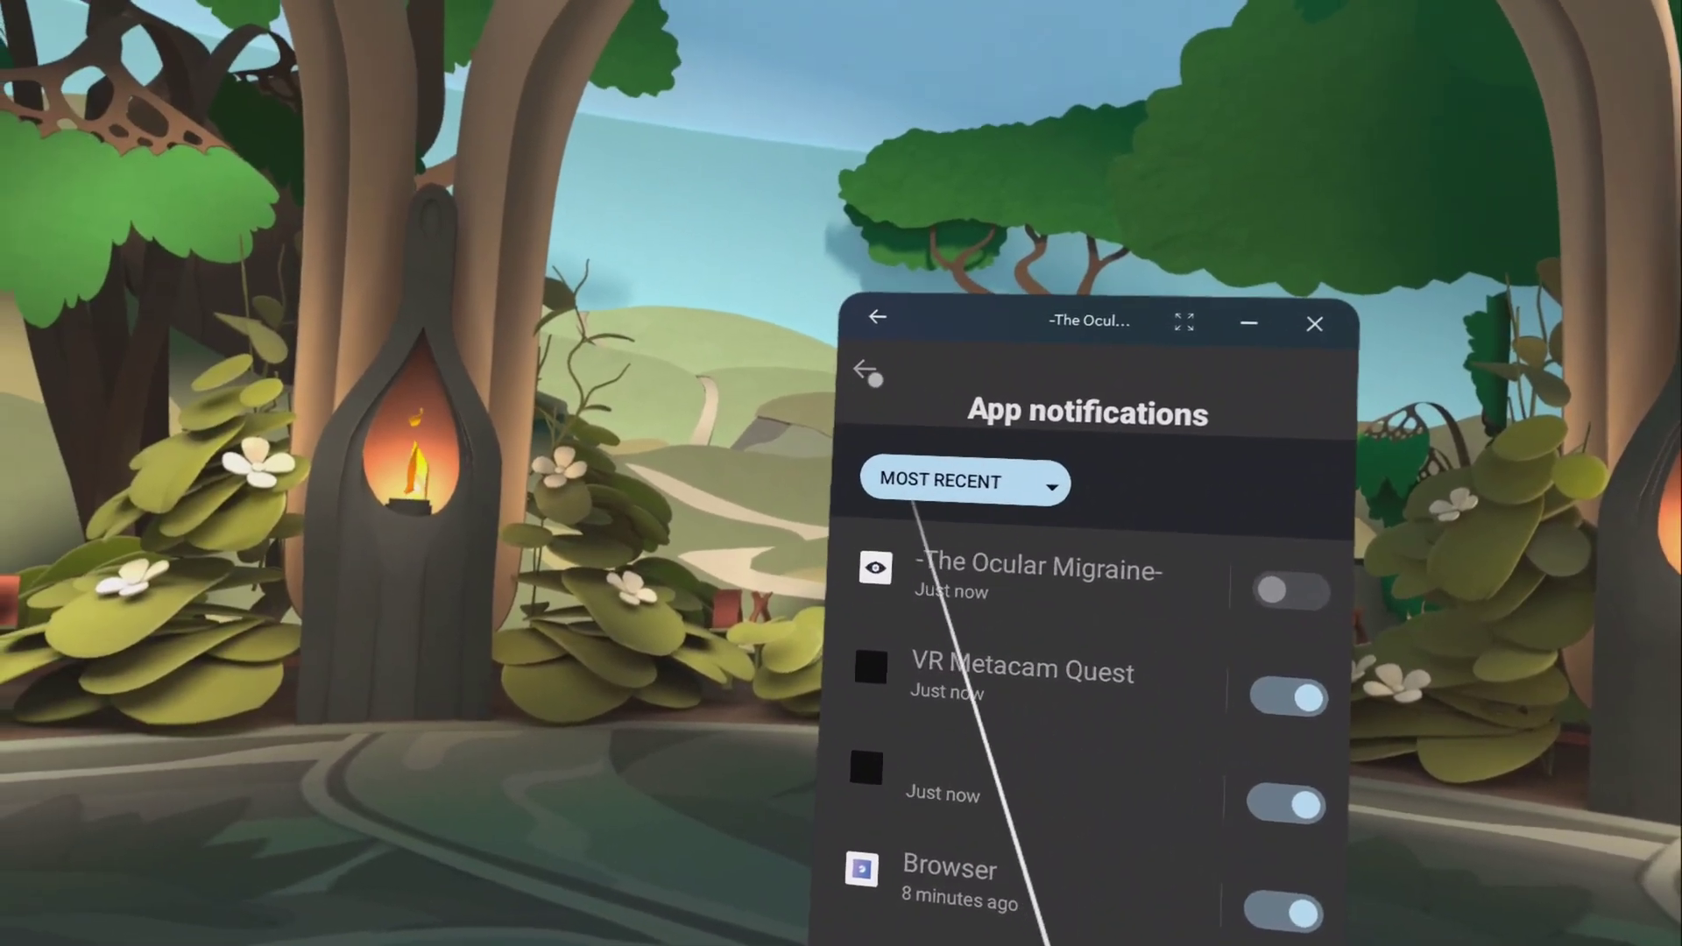
pyautogui.click(714, 190)
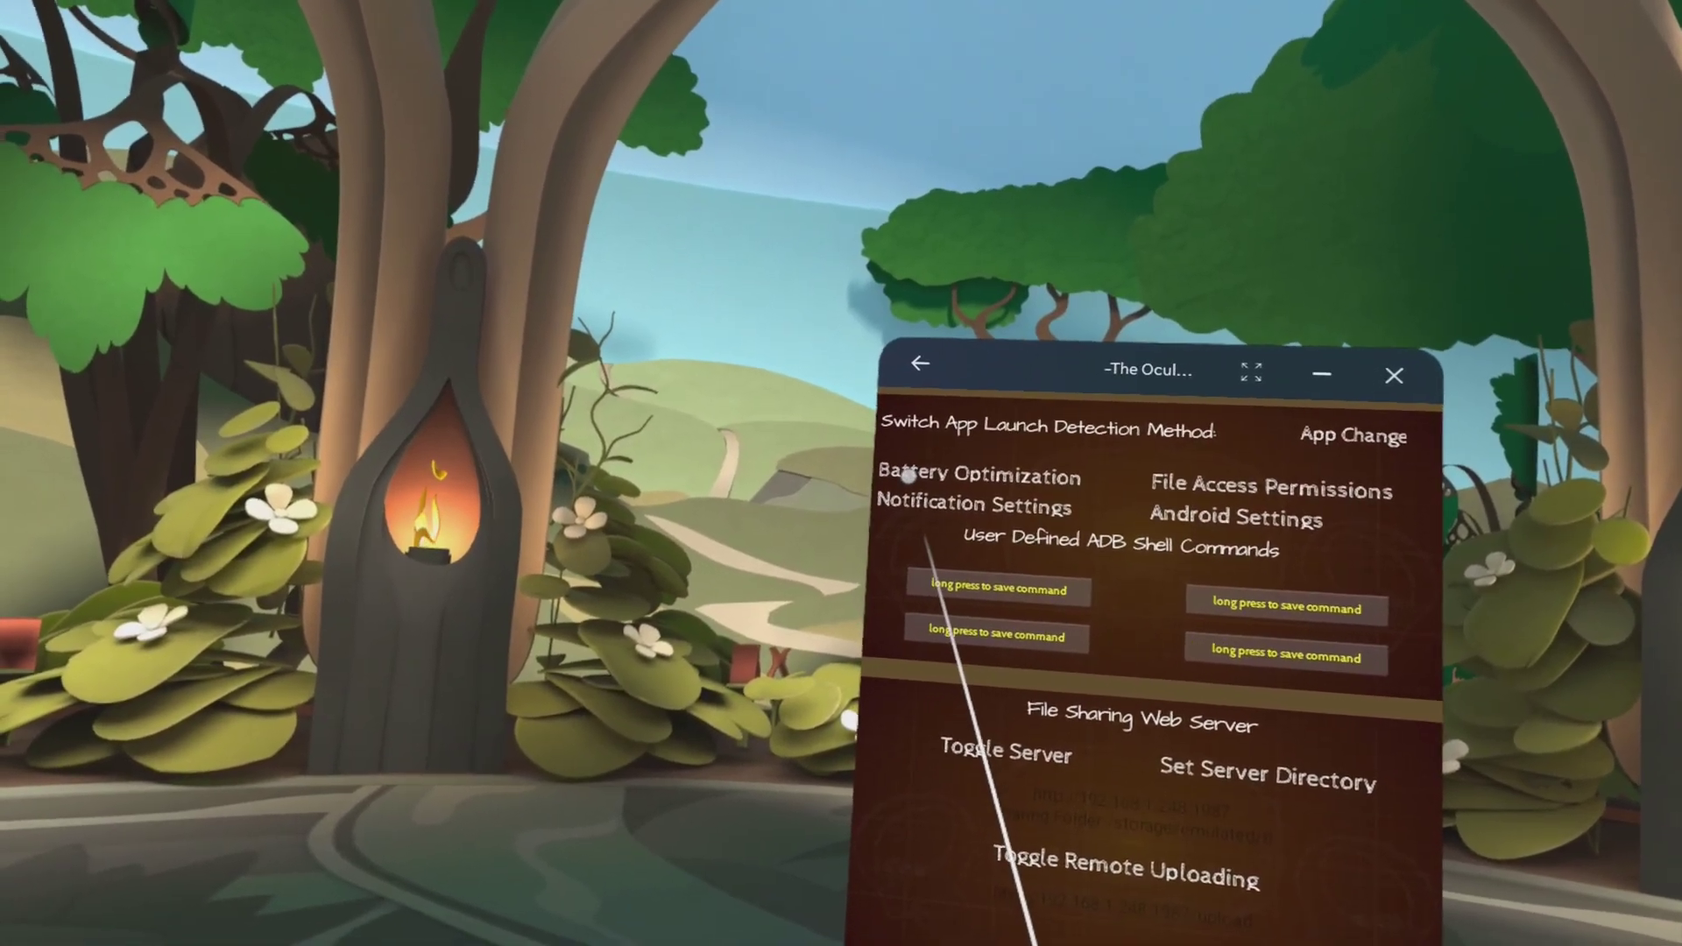
# Set The Ocular Migraine to Don't optimize in the All apps battery optimization list.
pyautogui.click(883, 512)
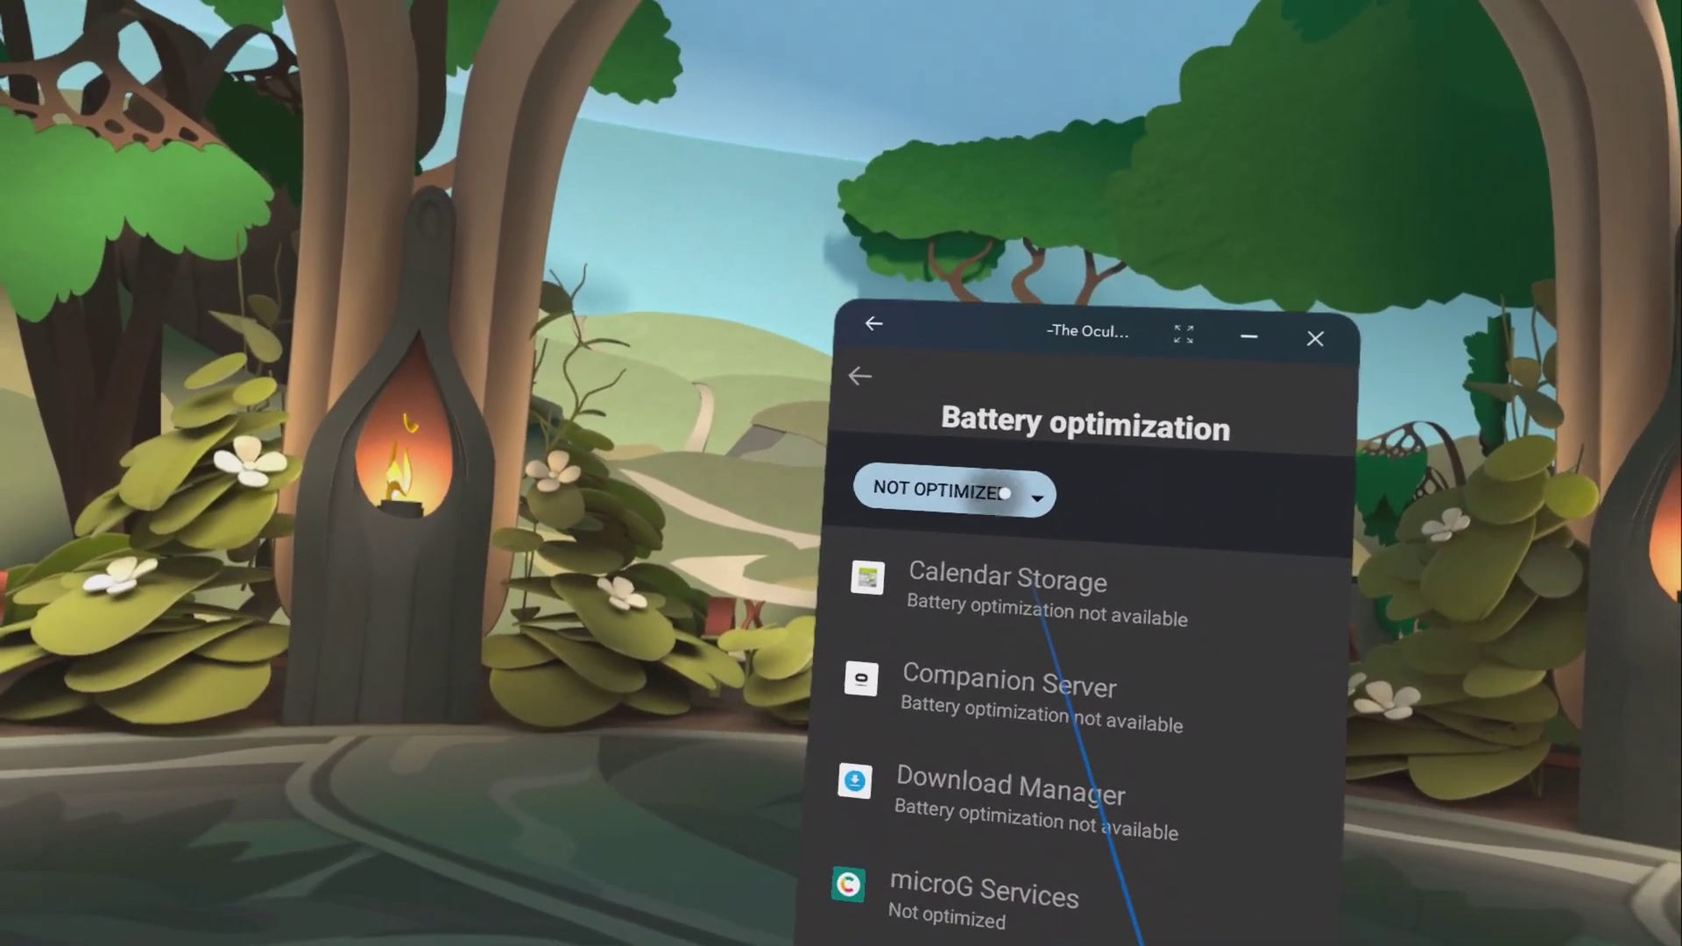
pyautogui.click(963, 473)
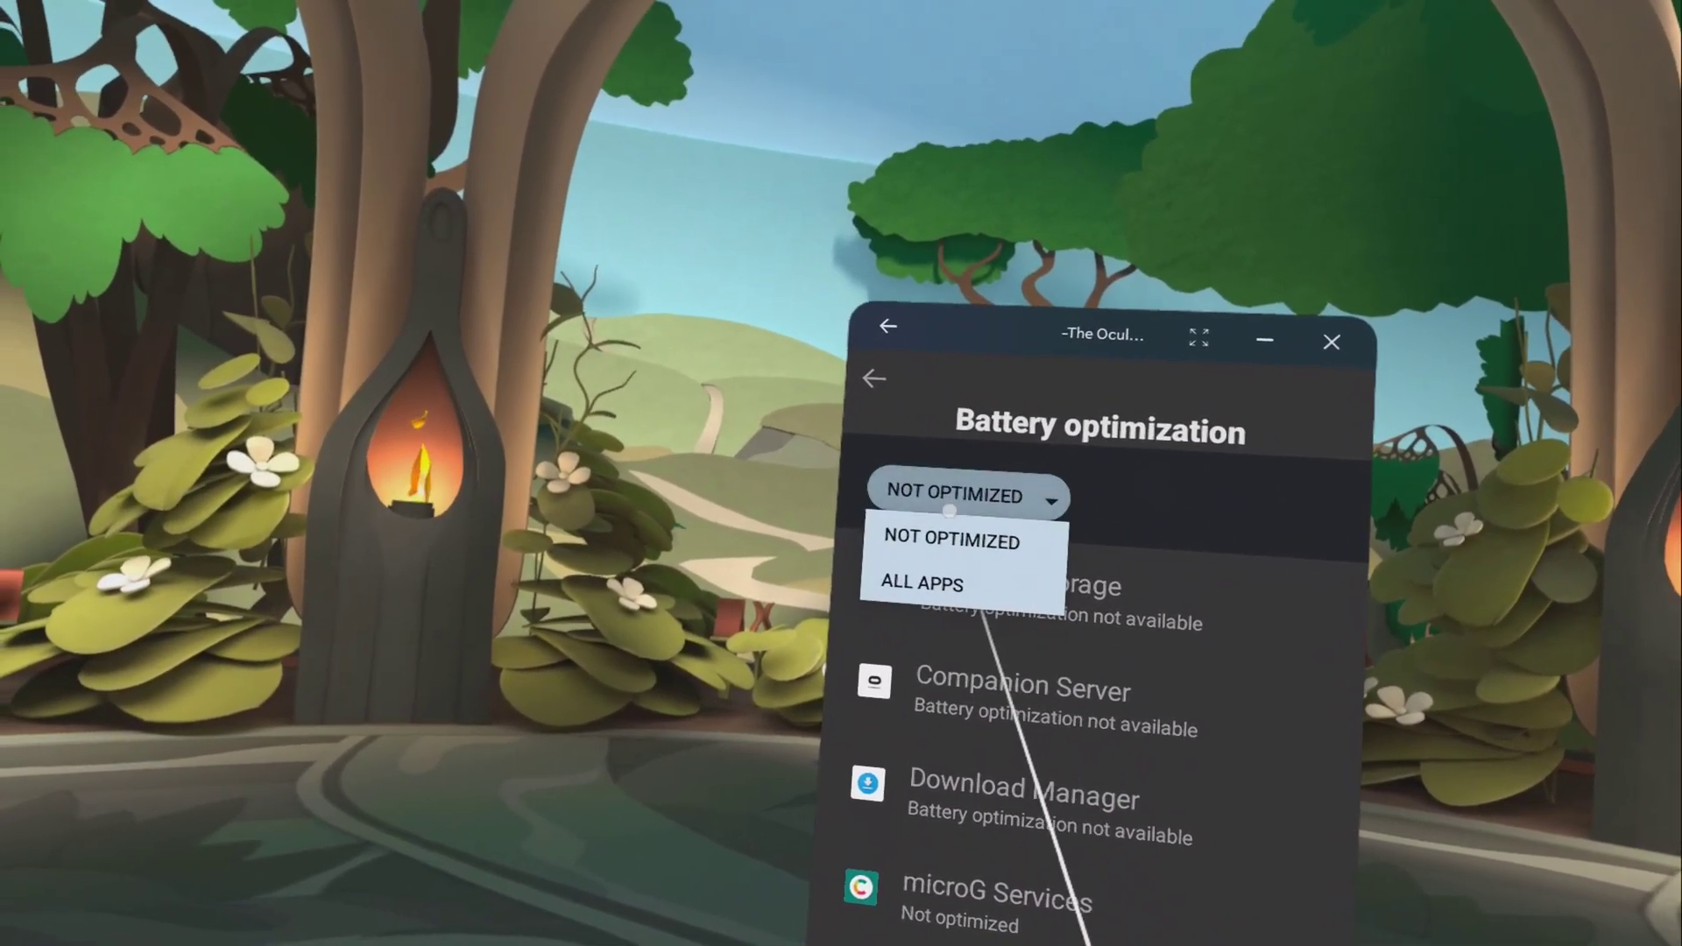
pyautogui.click(924, 559)
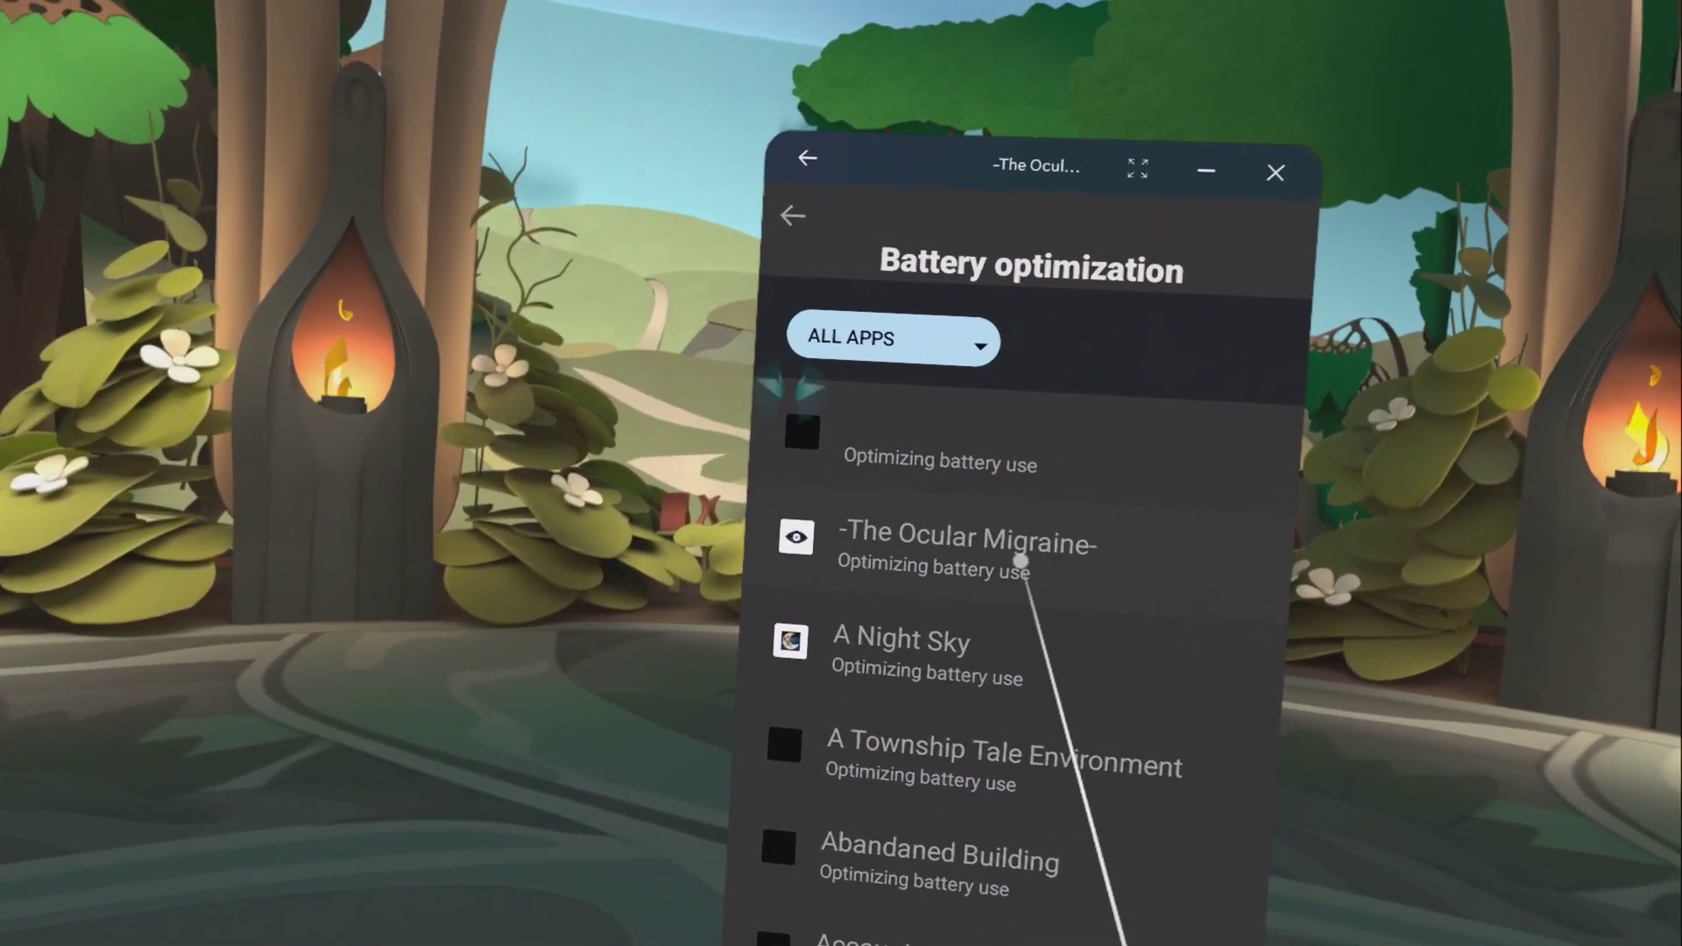
pyautogui.click(1020, 561)
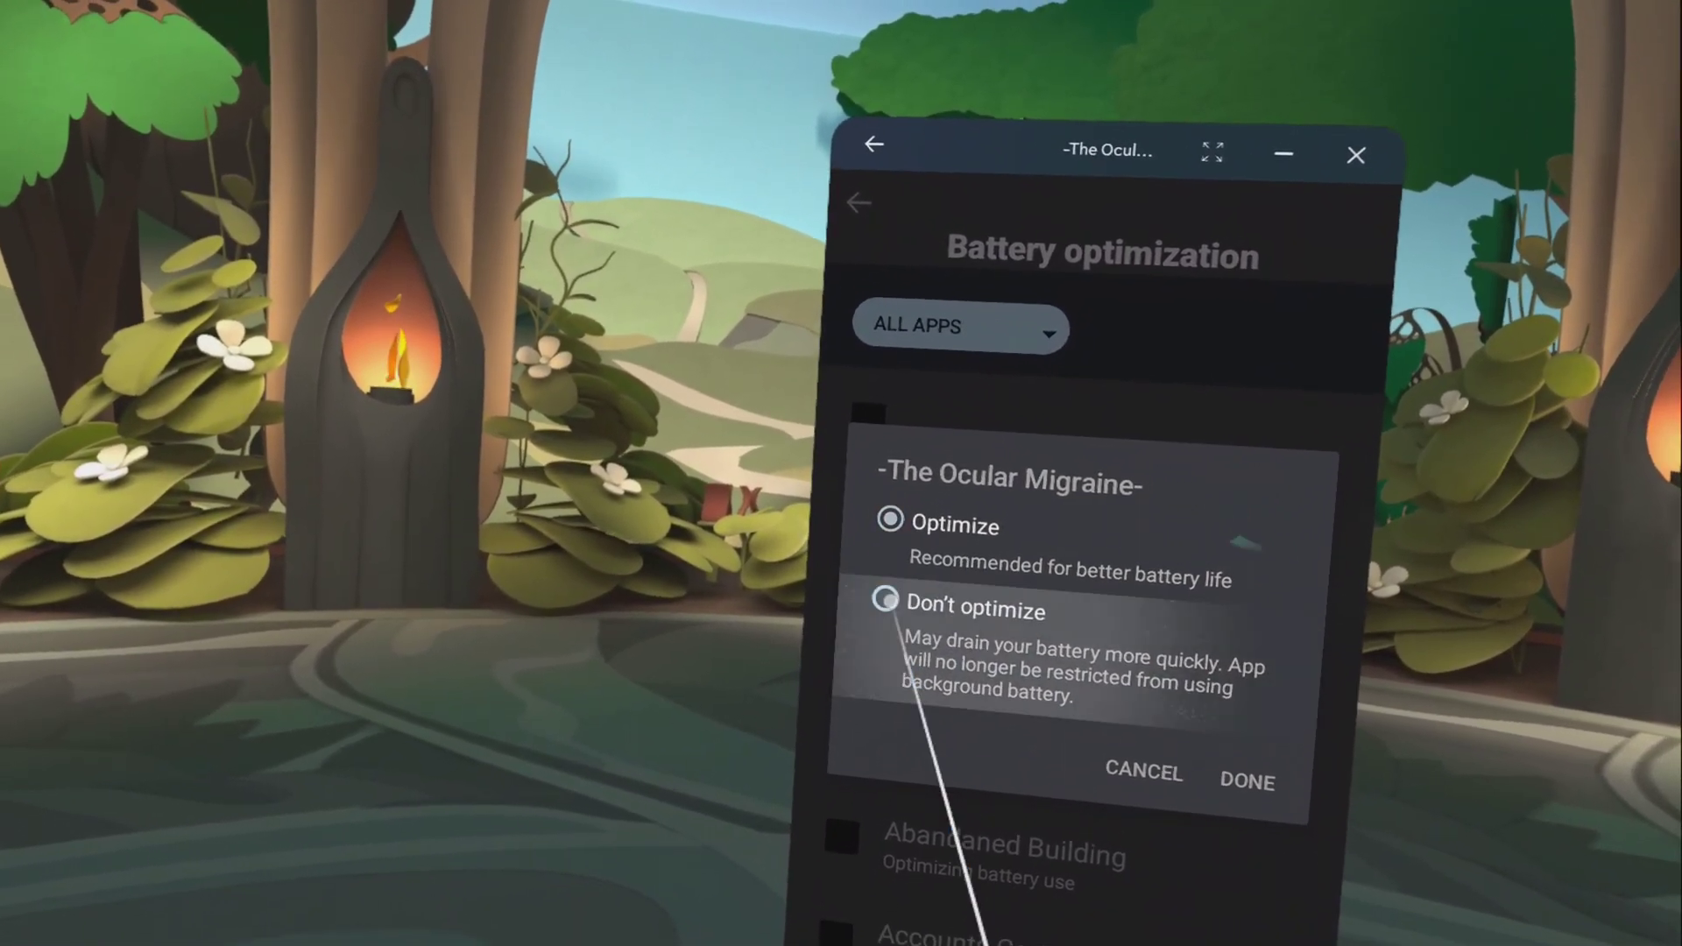
pyautogui.click(885, 598)
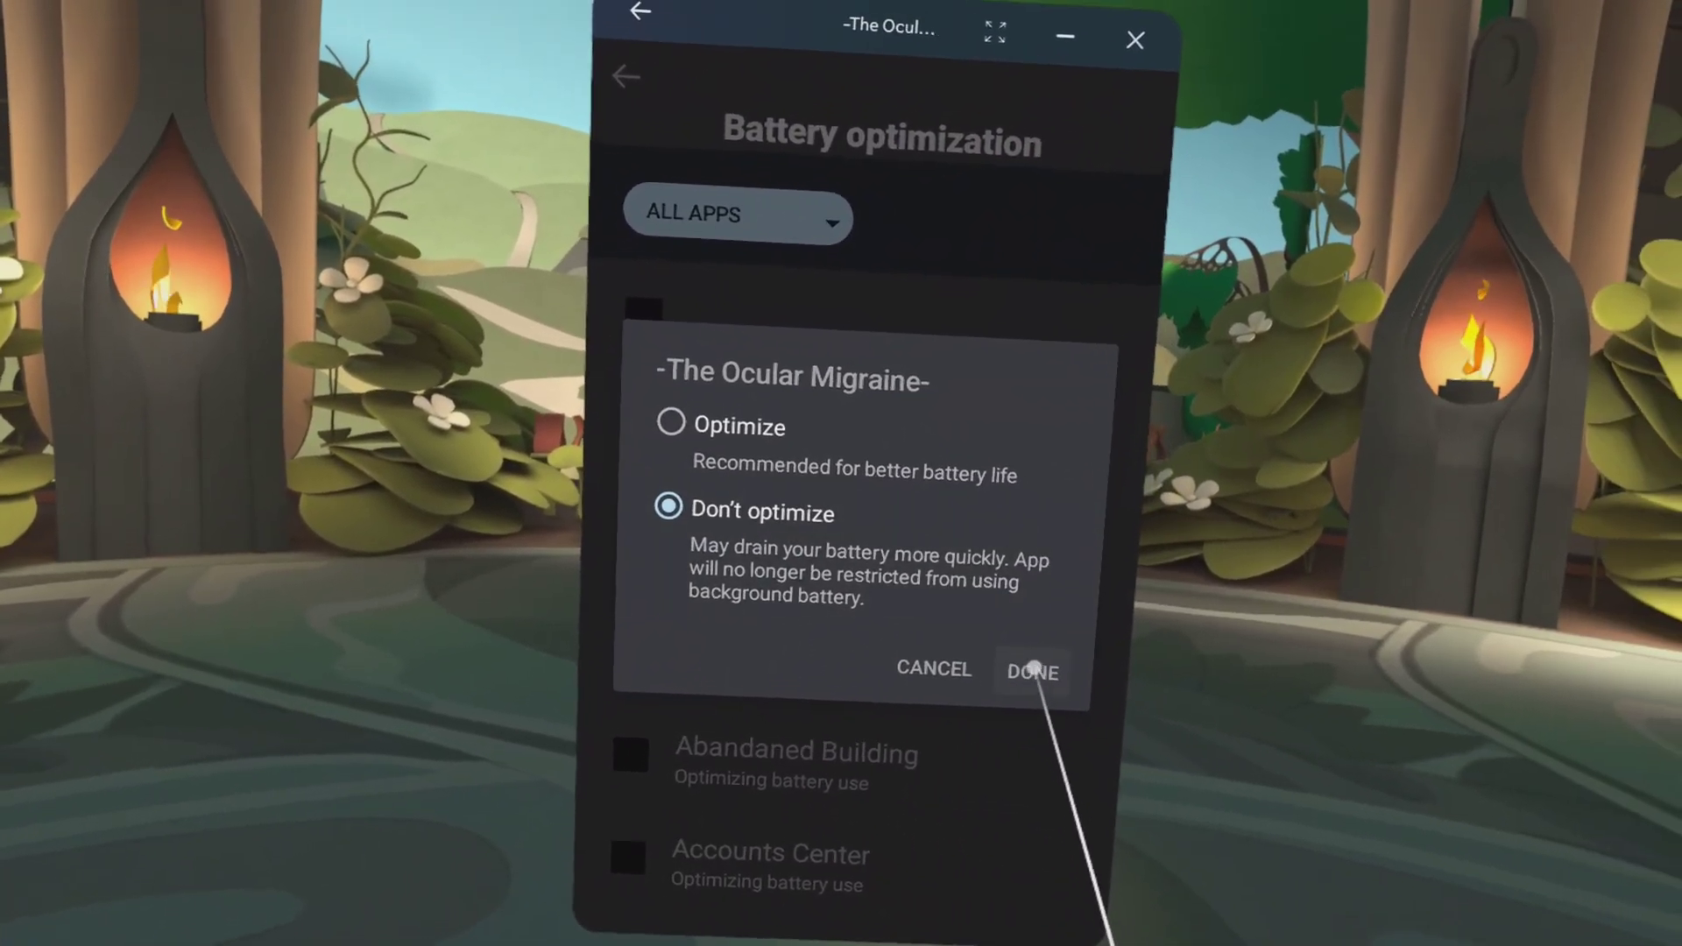
pyautogui.click(1219, 703)
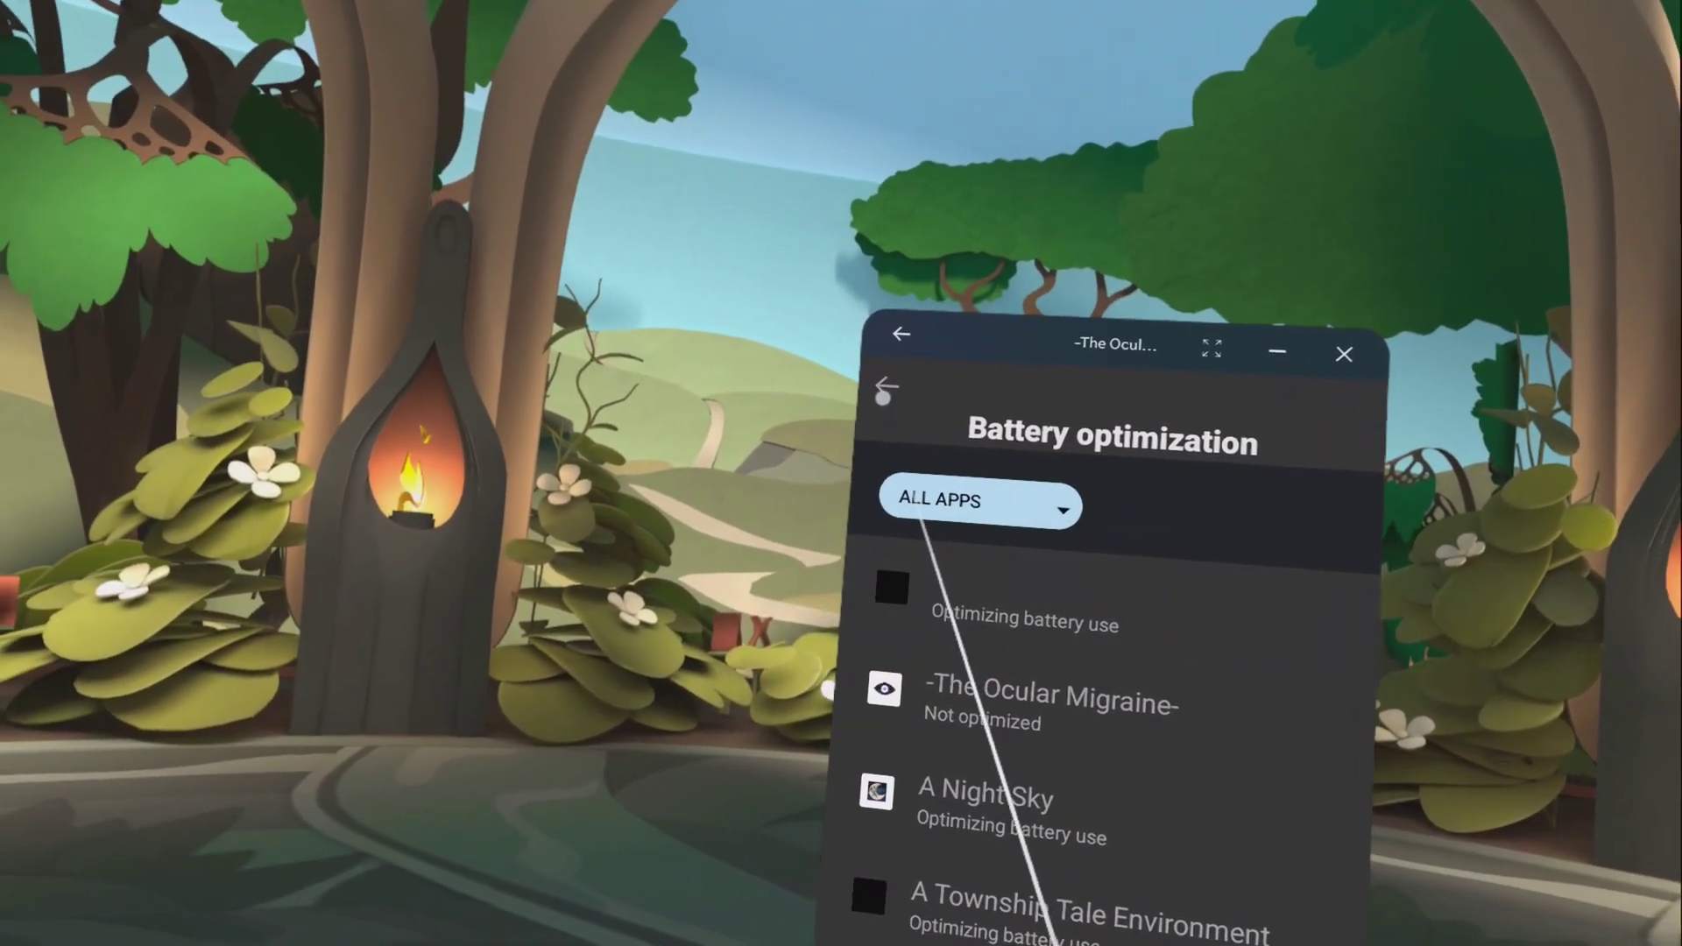
# Leave Battery optimization and return to the Main page with the 1440 x 1584 resolution slider.
pyautogui.click(841, 367)
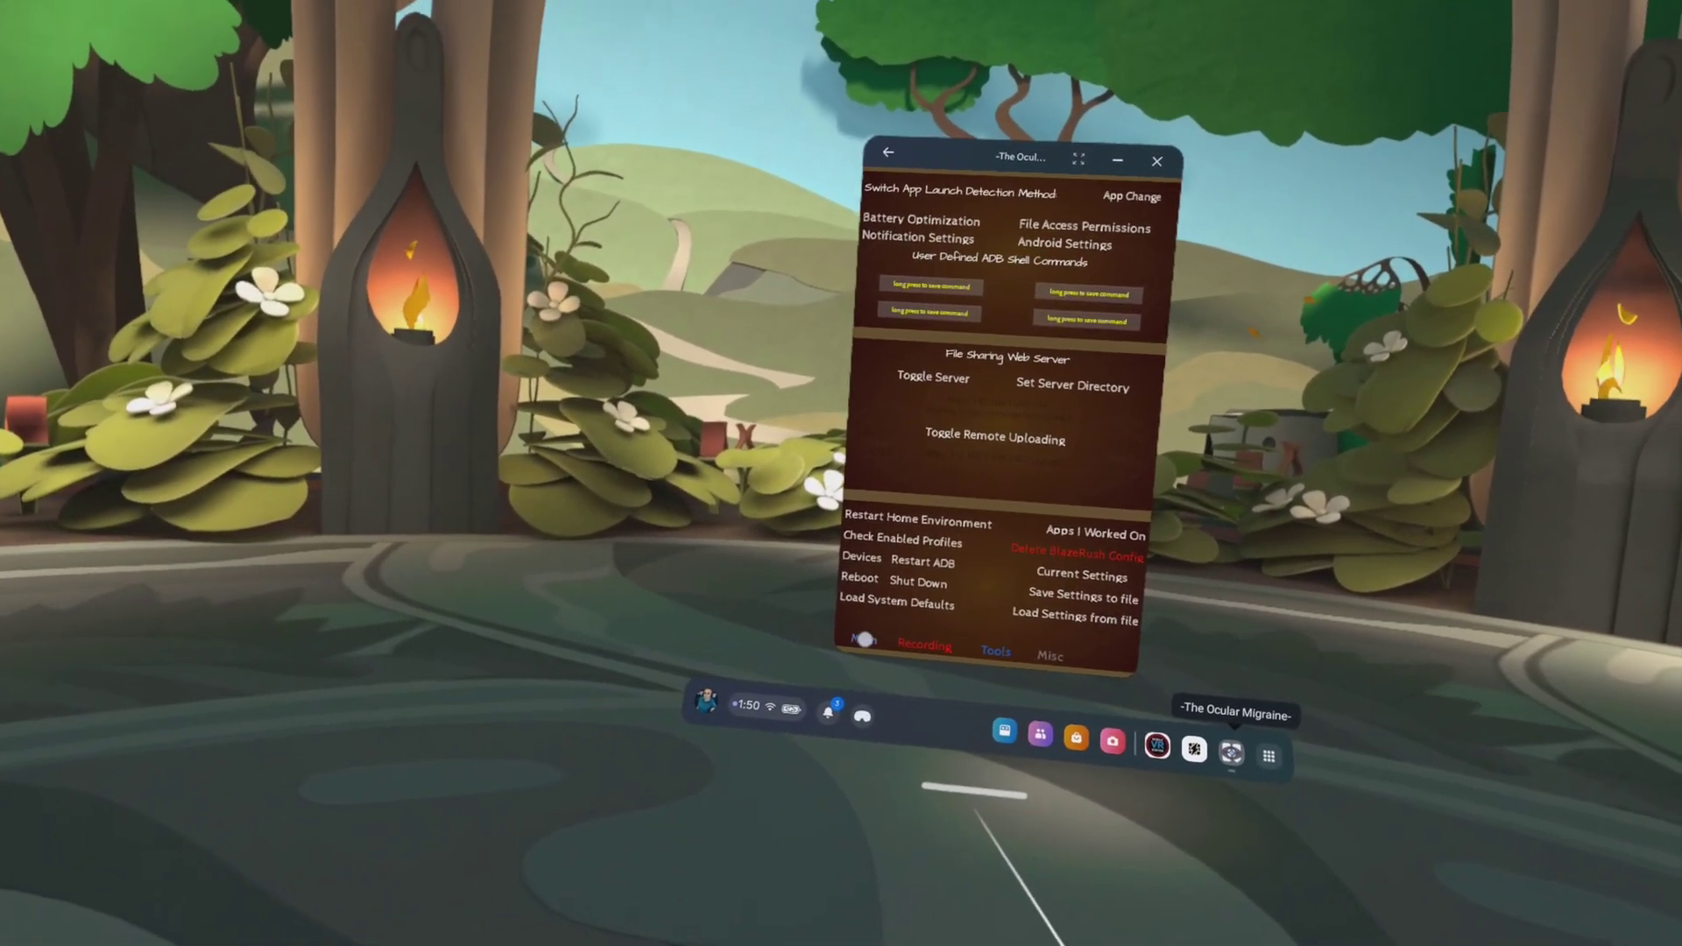
pyautogui.click(799, 711)
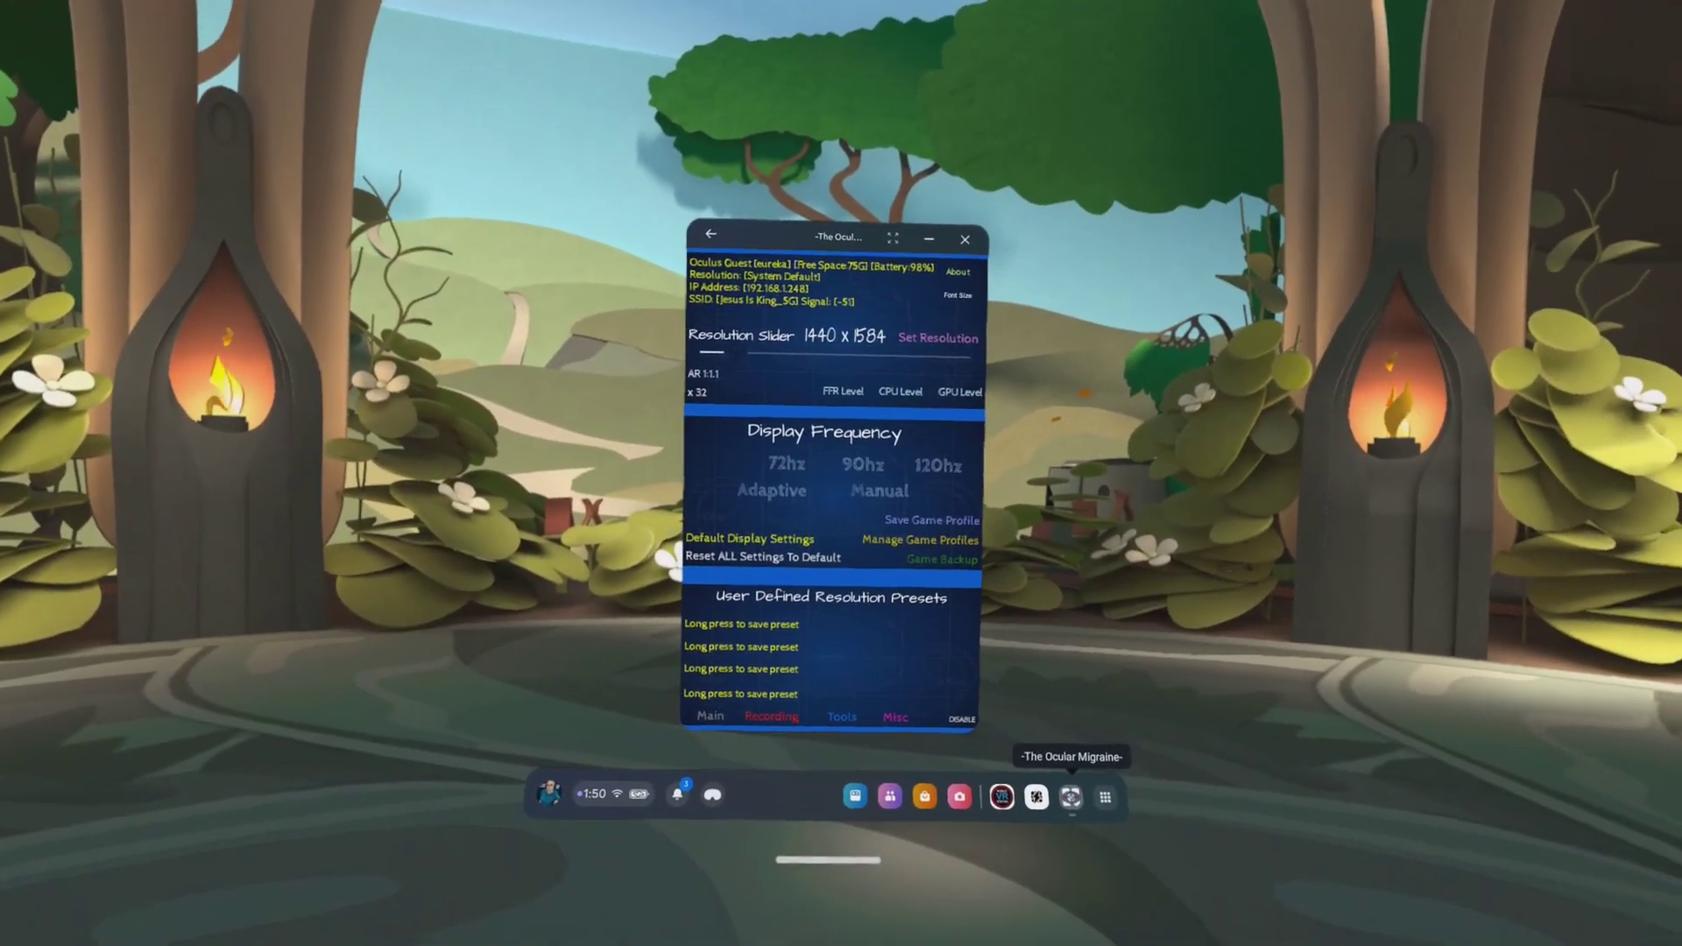